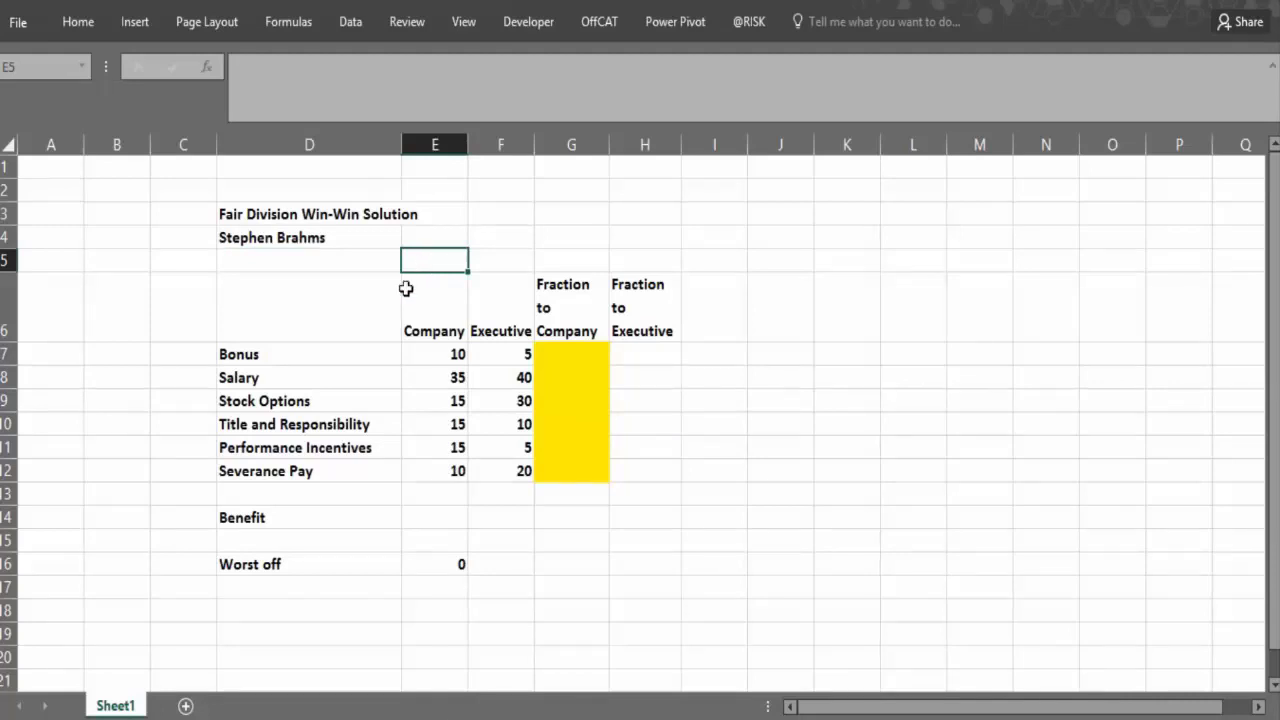
Examine the Company and Executive column headings and the six negotiation issues from Bonus to Severance Pay.
click(406, 349)
click(418, 334)
click(489, 348)
click(486, 330)
click(489, 347)
click(456, 356)
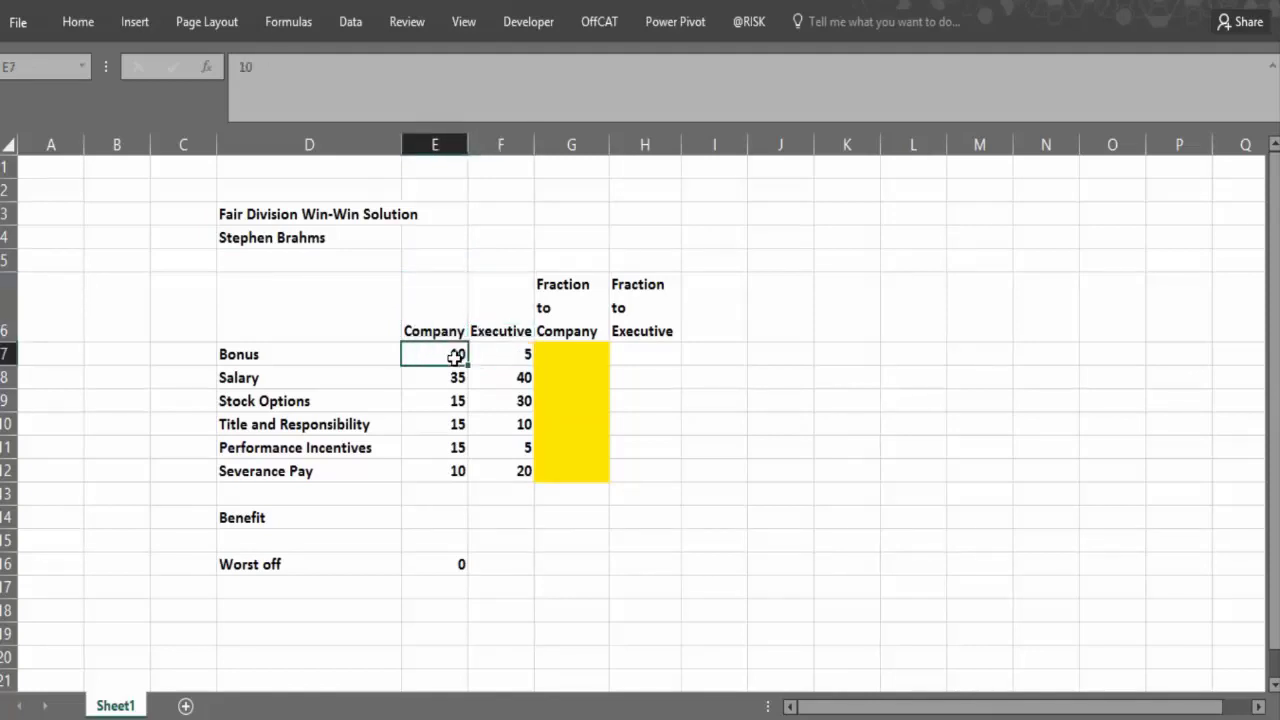
click(363, 345)
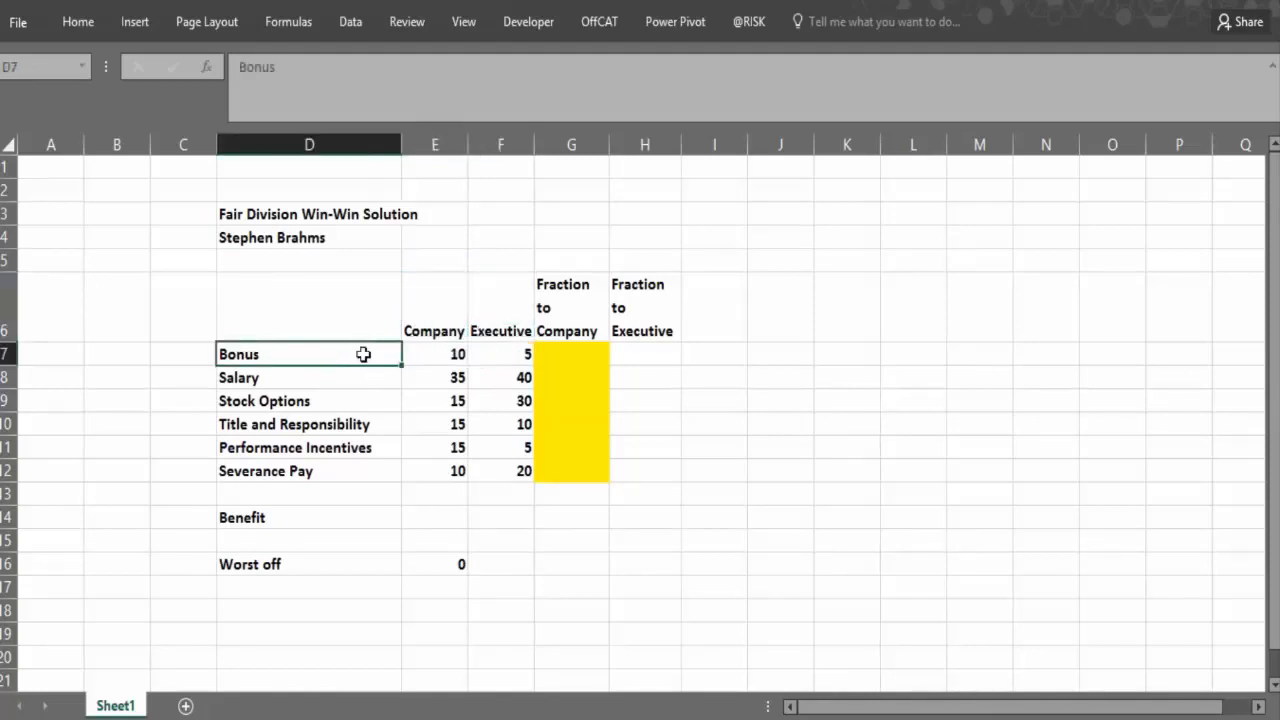
click(357, 383)
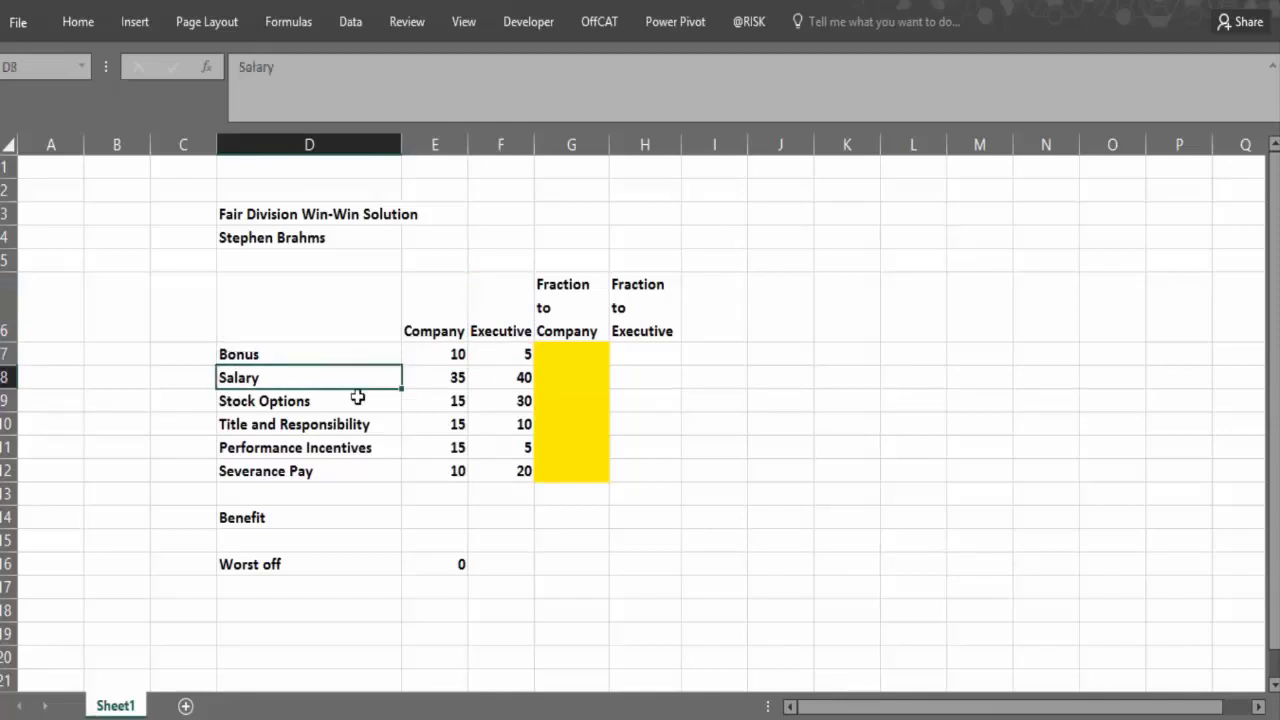
click(358, 422)
click(349, 444)
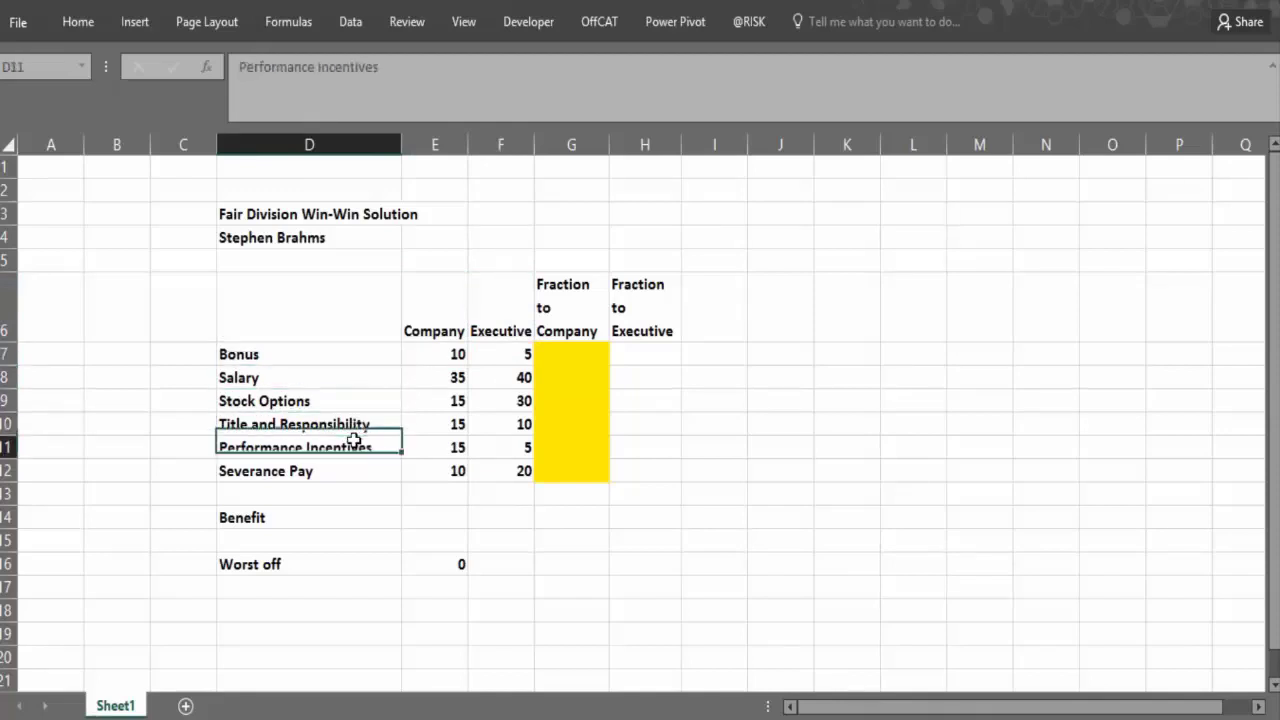
click(349, 468)
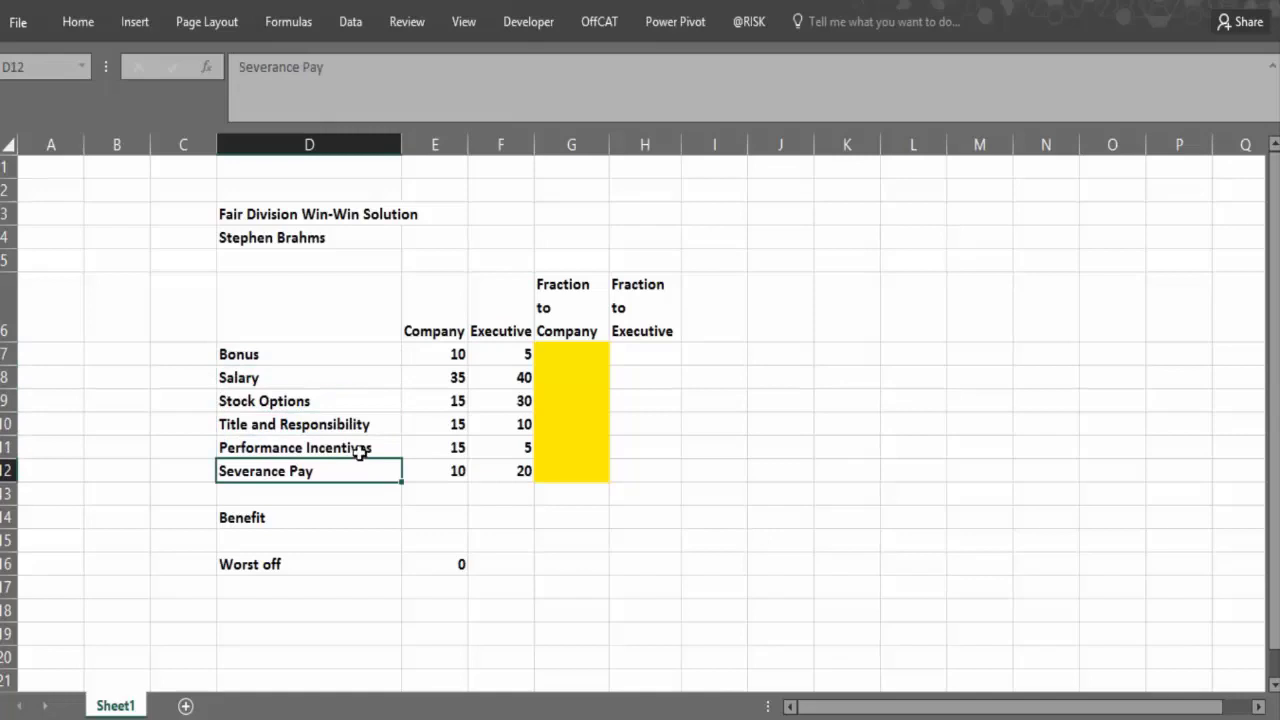
Compare the points that the Company and the Executive assign to the issues, including Salary, Performance Incentives and Severance Pay.
click(364, 362)
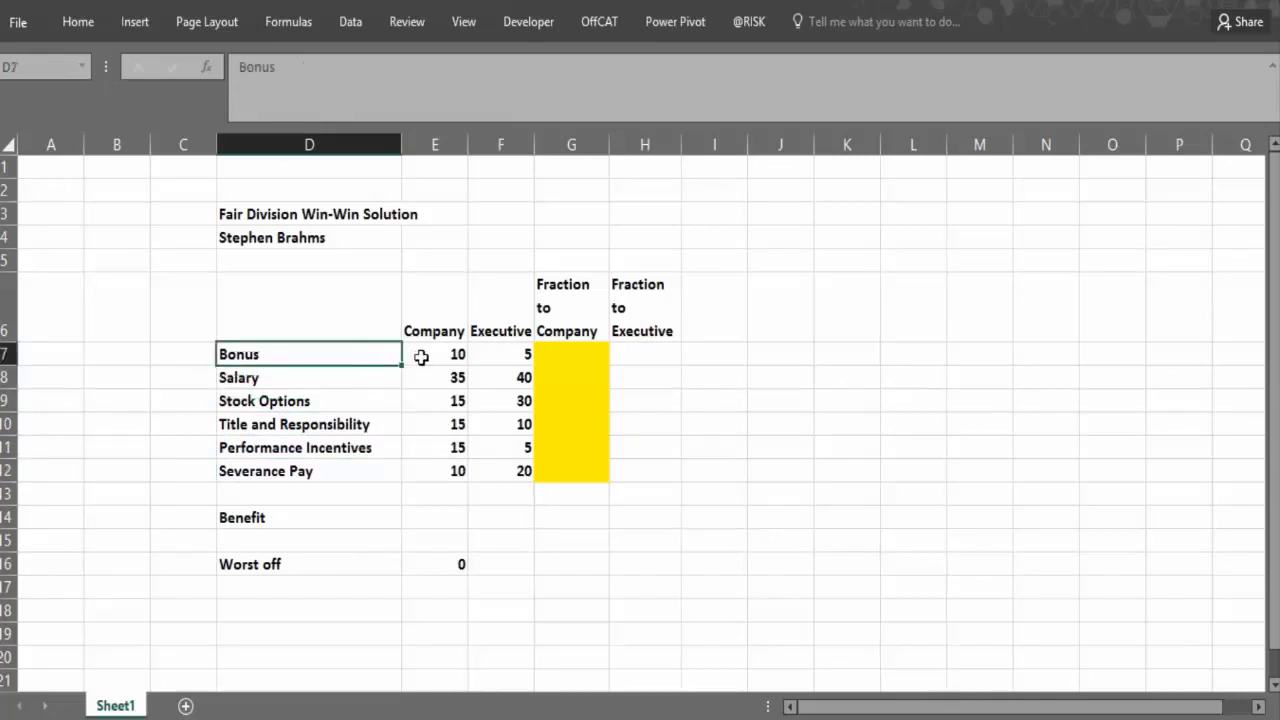
click(421, 357)
click(488, 470)
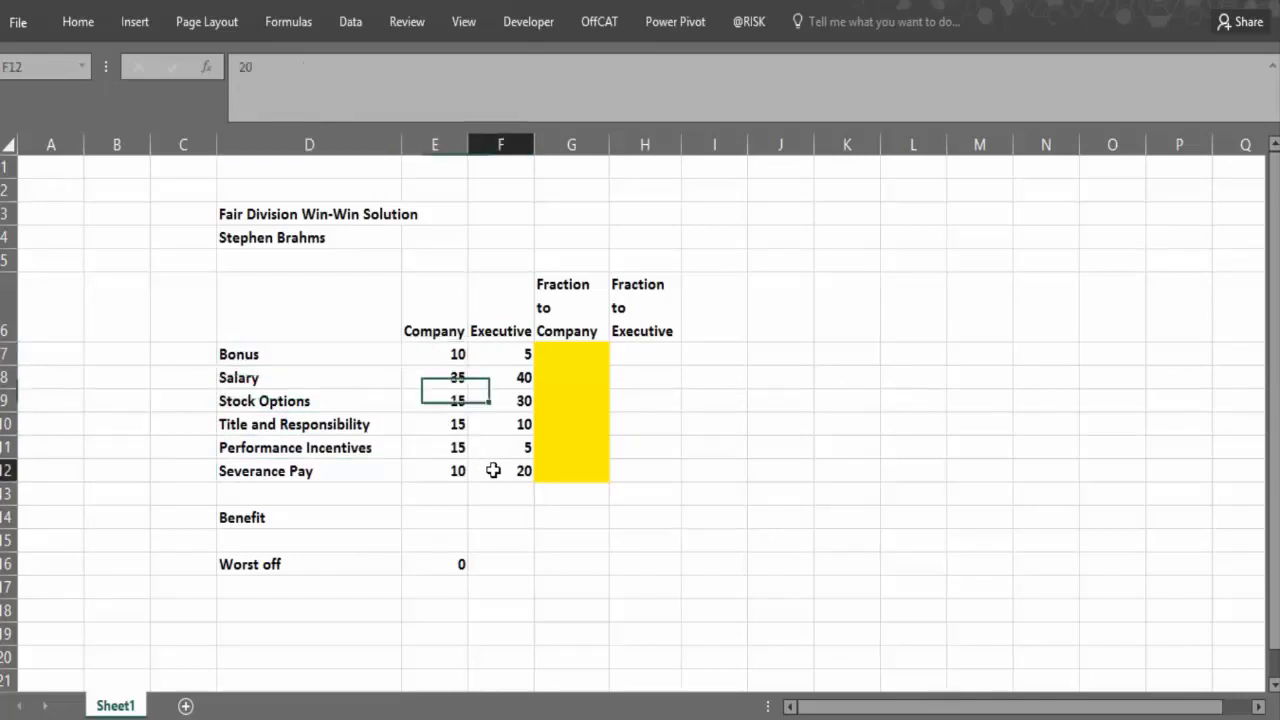
click(434, 462)
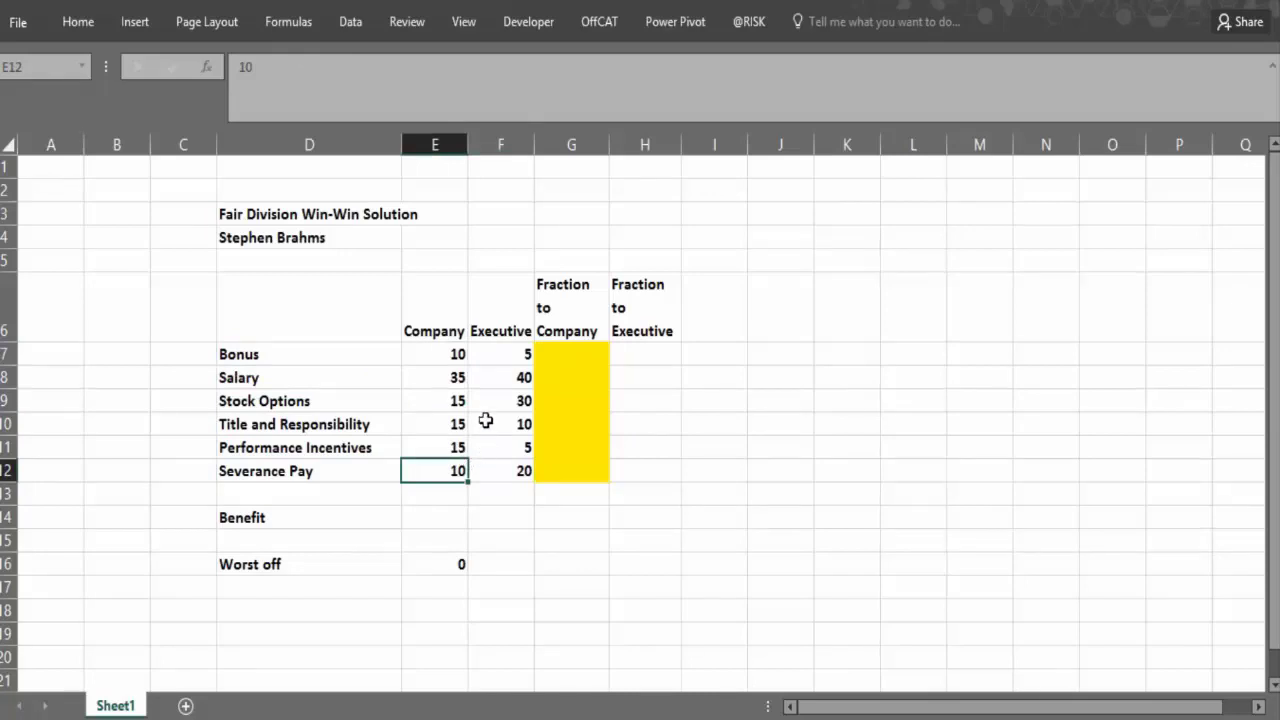
click(490, 377)
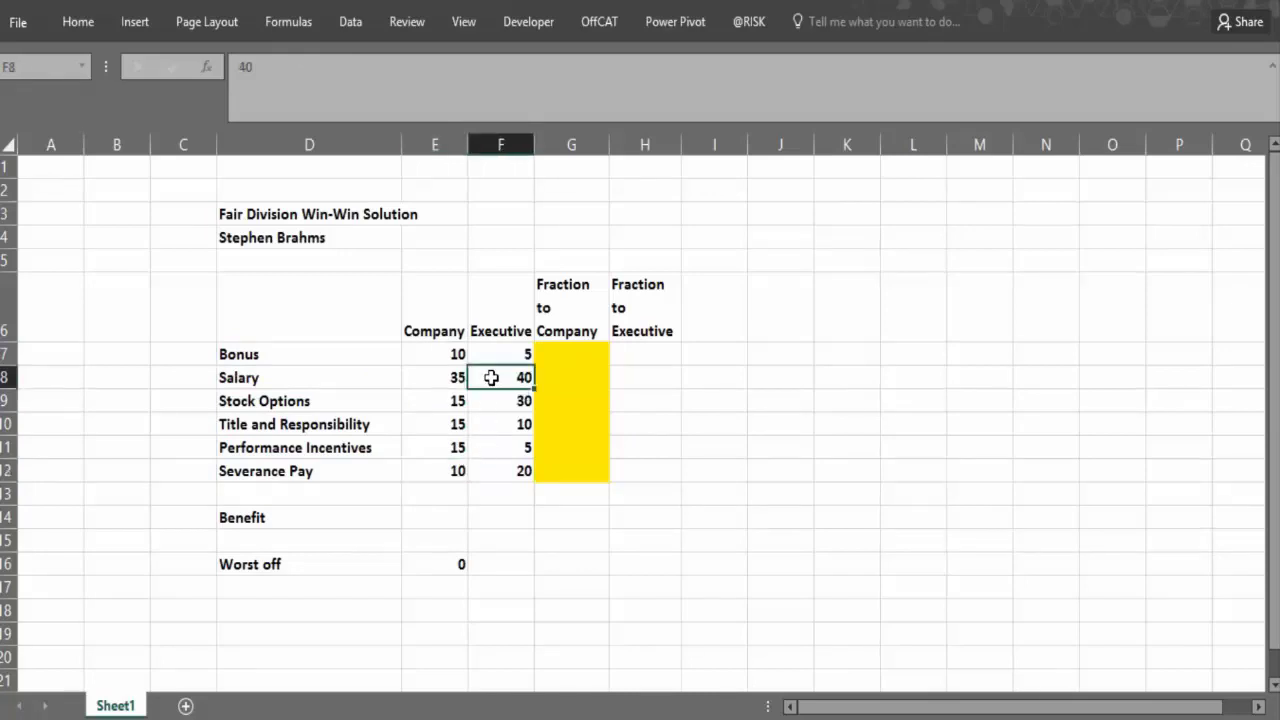
click(446, 375)
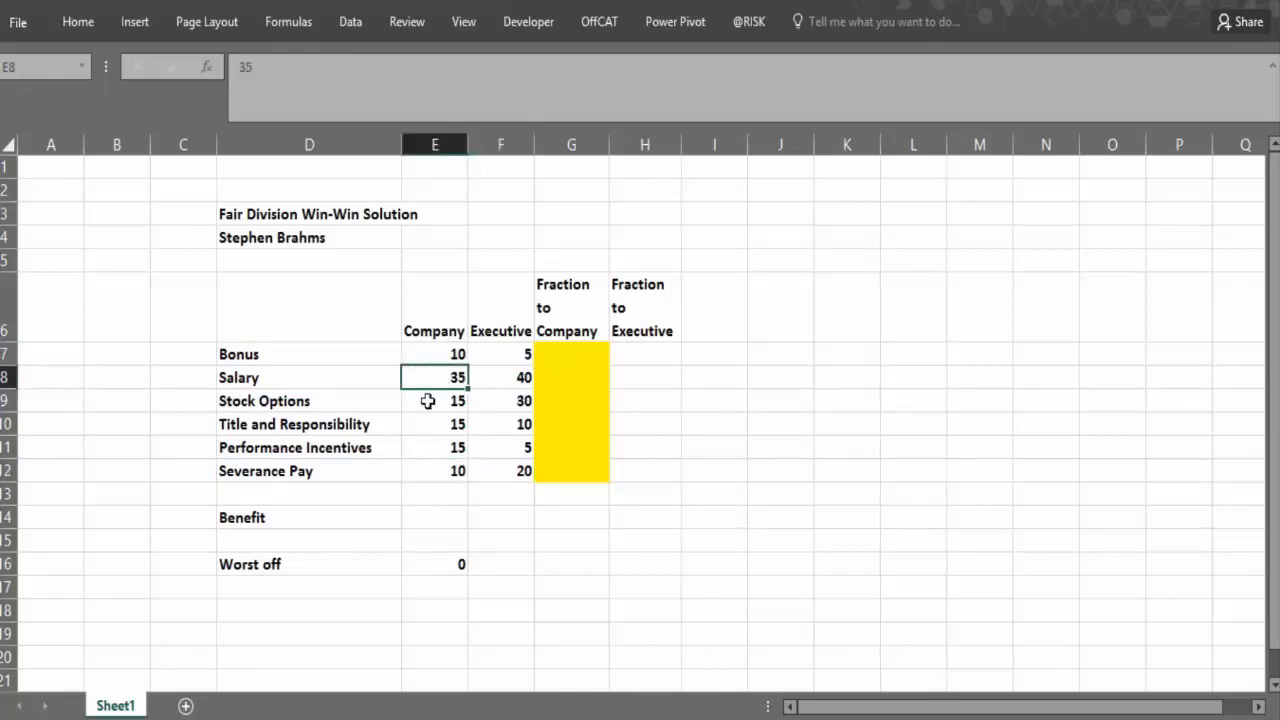
click(427, 443)
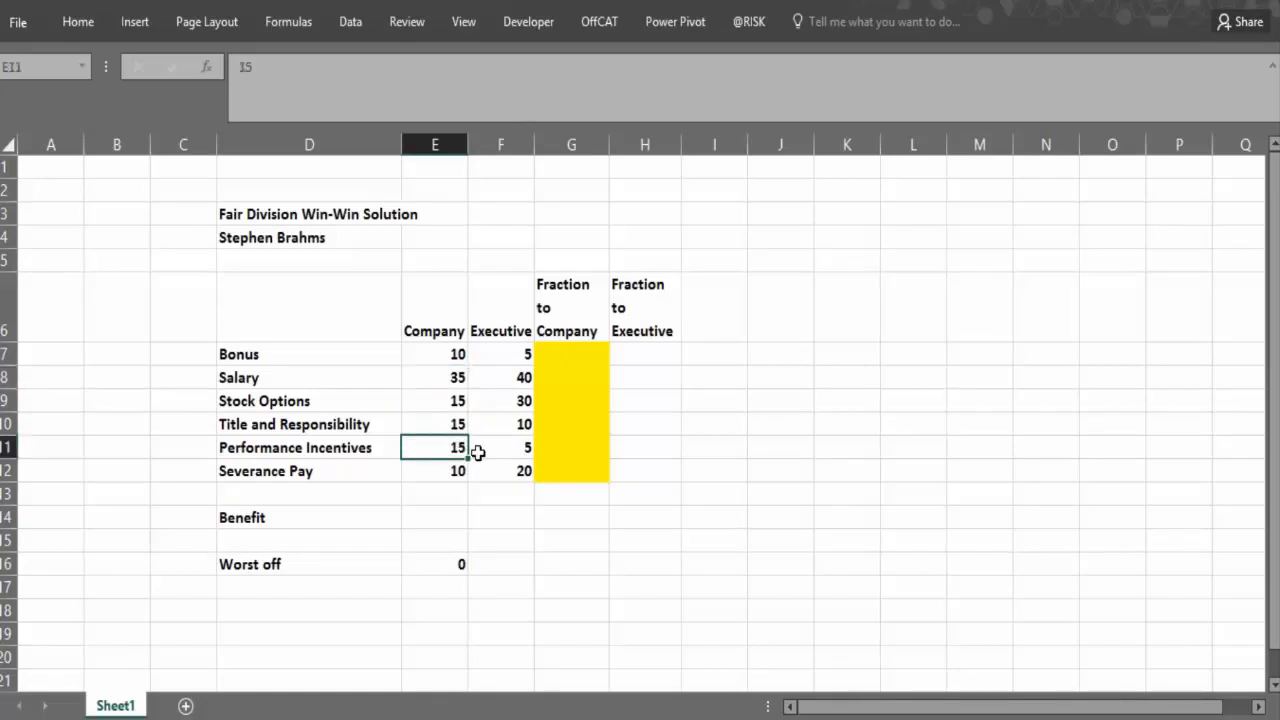
click(478, 450)
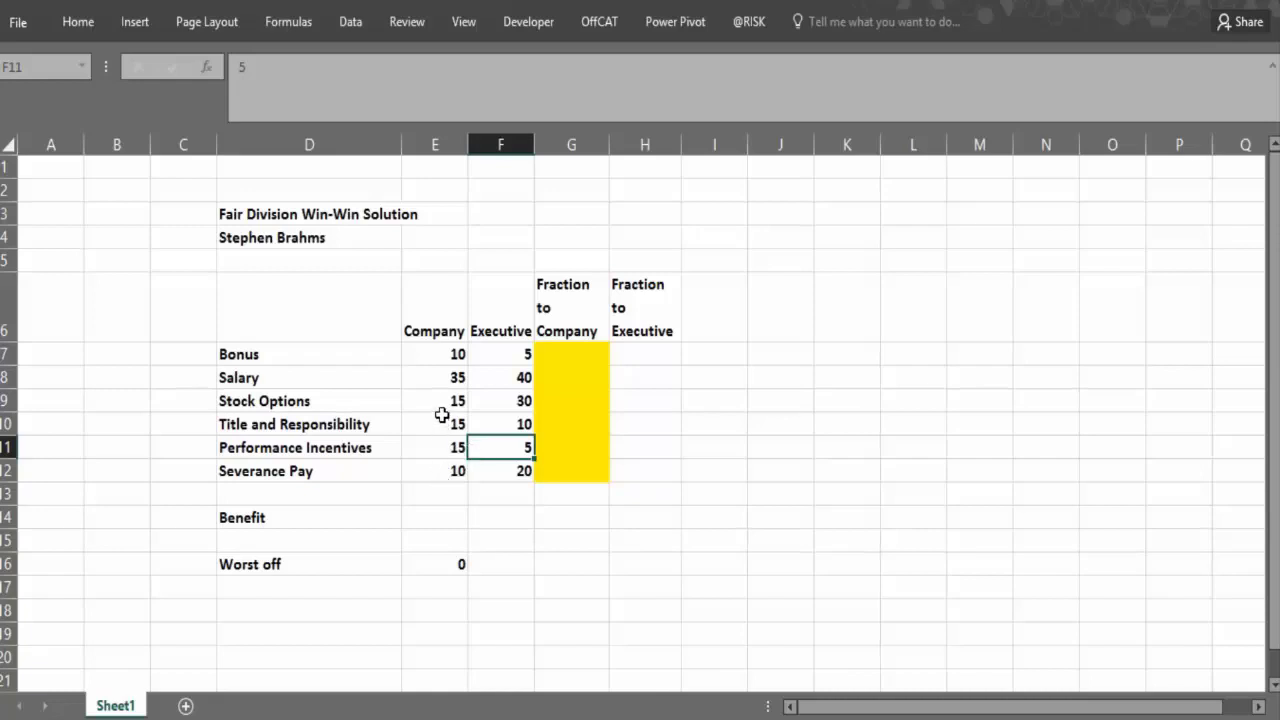
Enter 1 as the trial fraction of the Bonus issue going to the company.
click(550, 352)
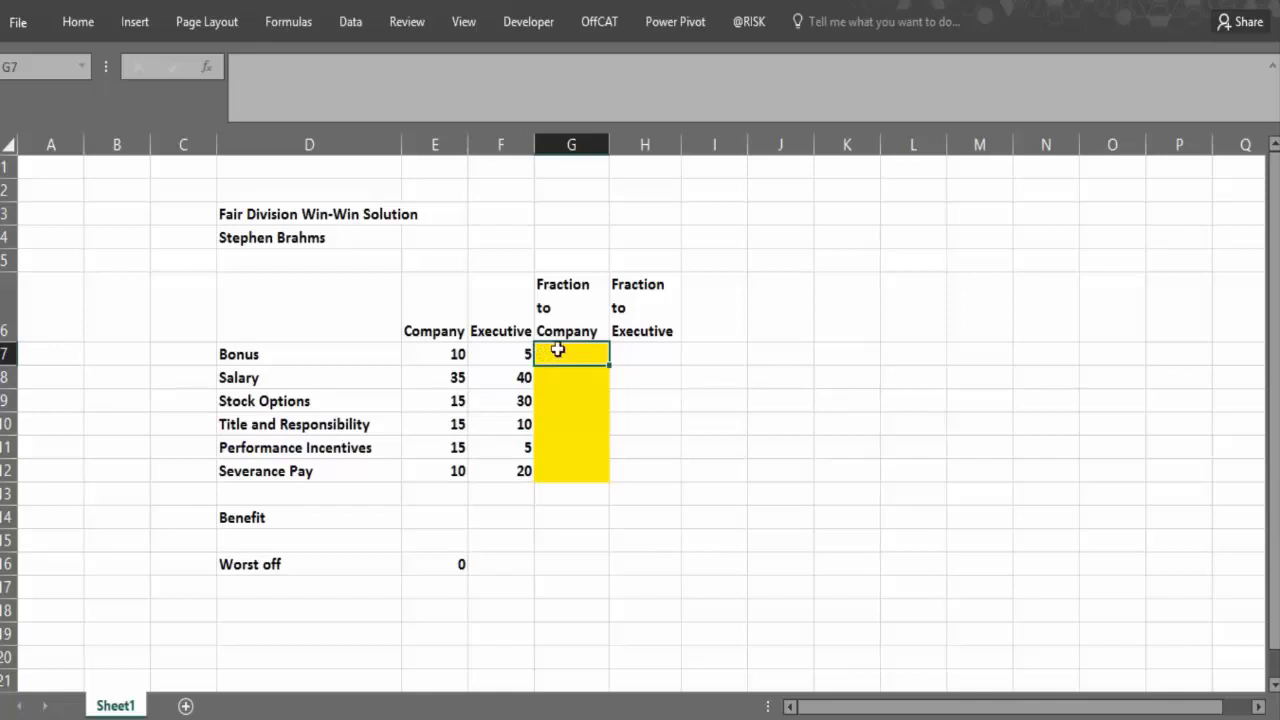
click(435, 352)
click(557, 354)
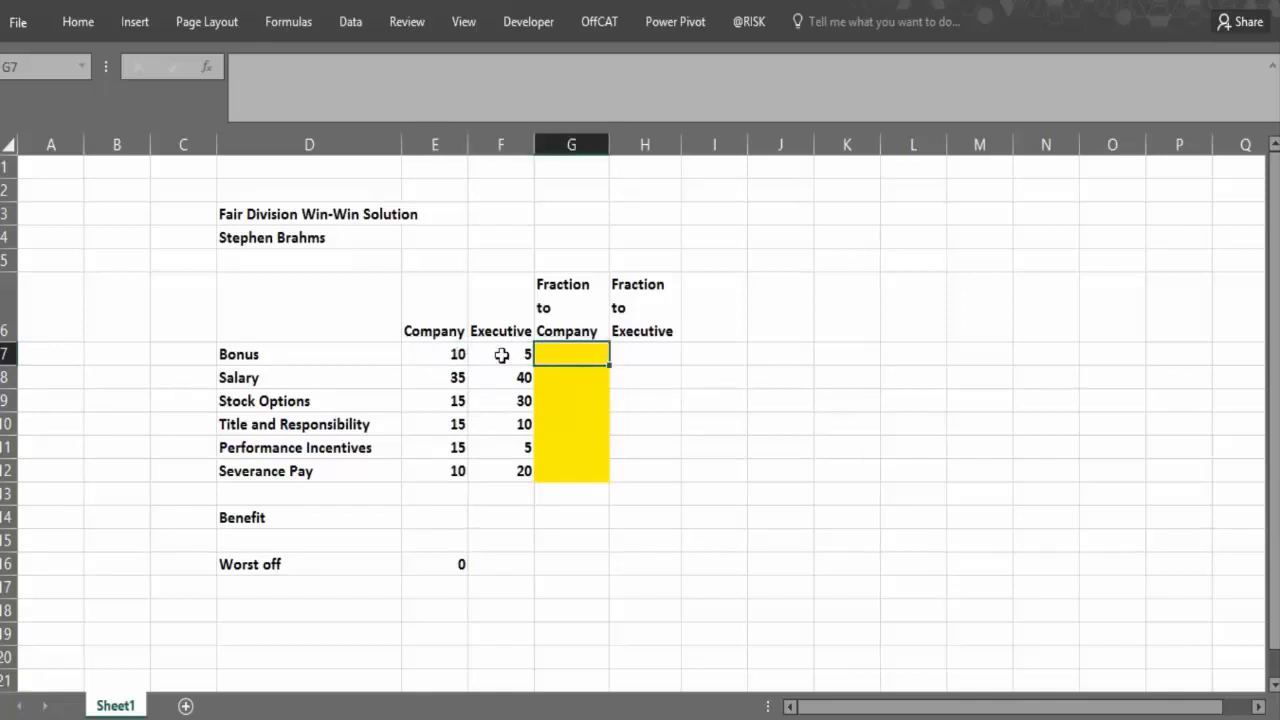
click(460, 352)
click(564, 356)
text(1)
key(Return)
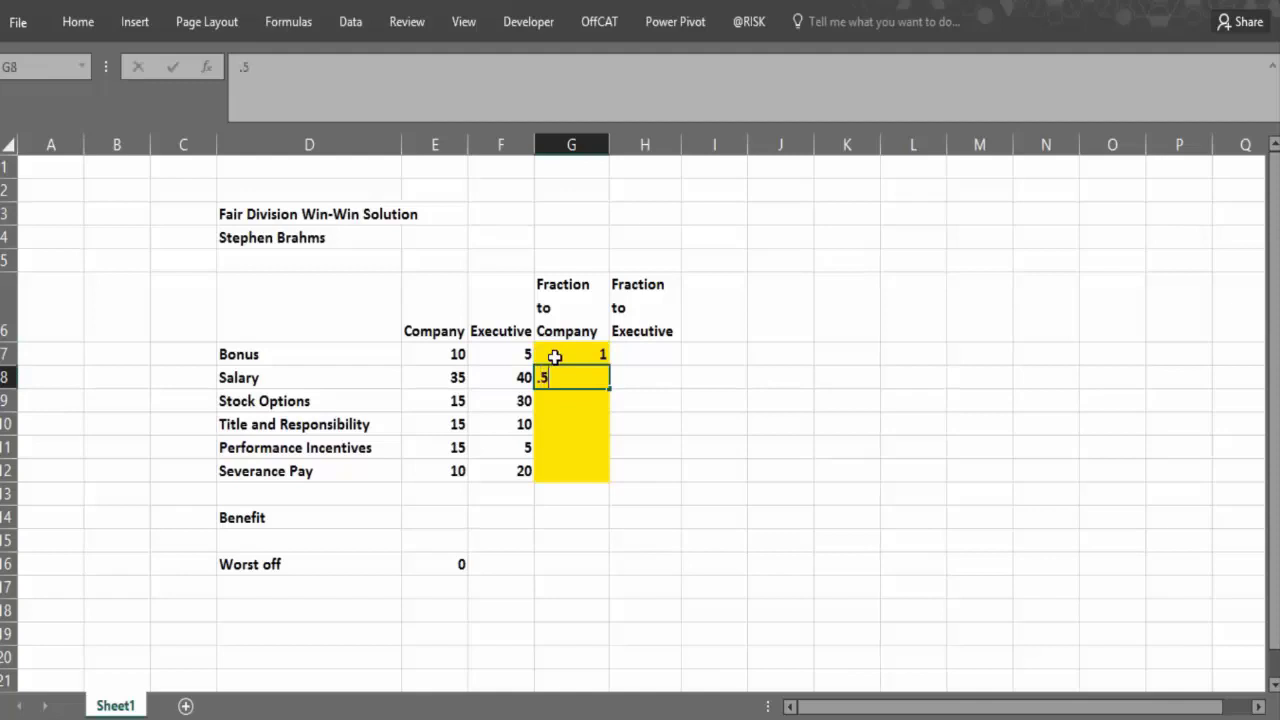
Enter trial company fractions of .5, .4, .3, .2 and .1 for the issues from Salary down to Severance Pay.
text(.5)
key(Return)
text(.4)
key(Return)
text(.3)
key(Return)
text(.2)
key(Return)
text(.1)
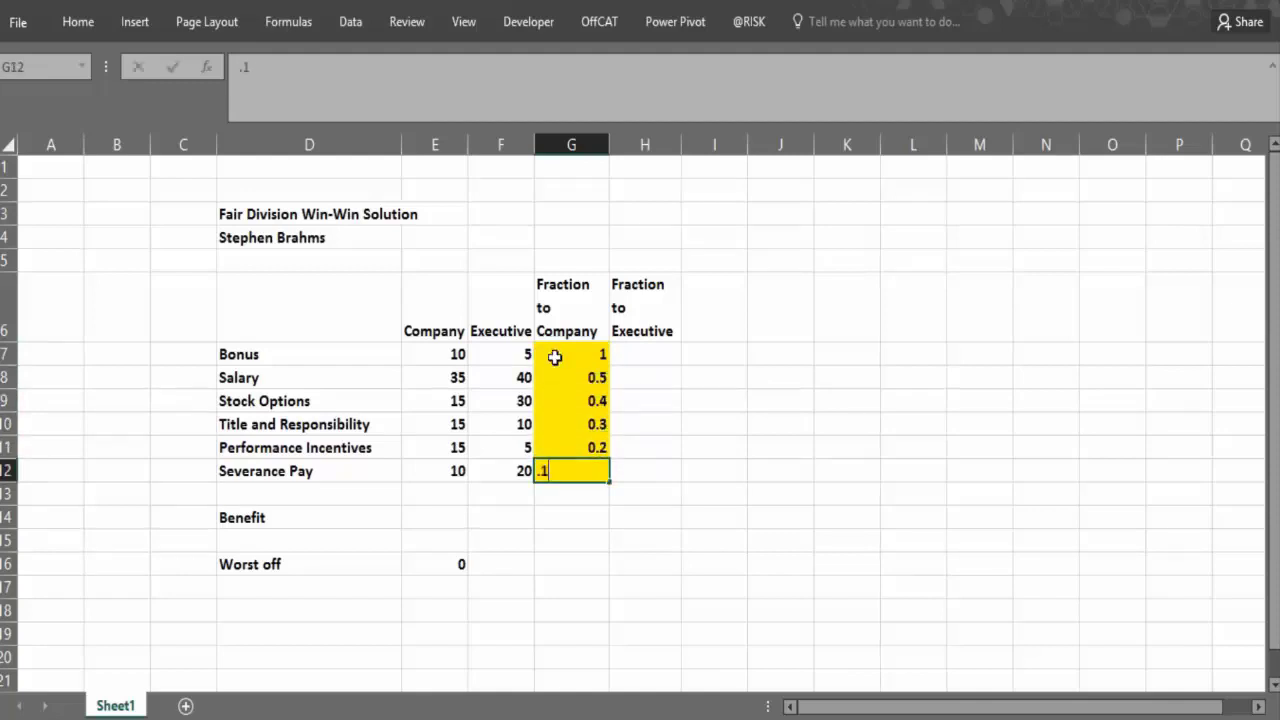
key(Return)
Calculate the Bonus fraction to the executive in H7 as =1-G7 and copy the formula down through H12.
click(665, 350)
text(=)
click(581, 354)
key(BackSpace)
key(BackSpace)
text(1-)
click(581, 354)
key(Return)
click(668, 358)
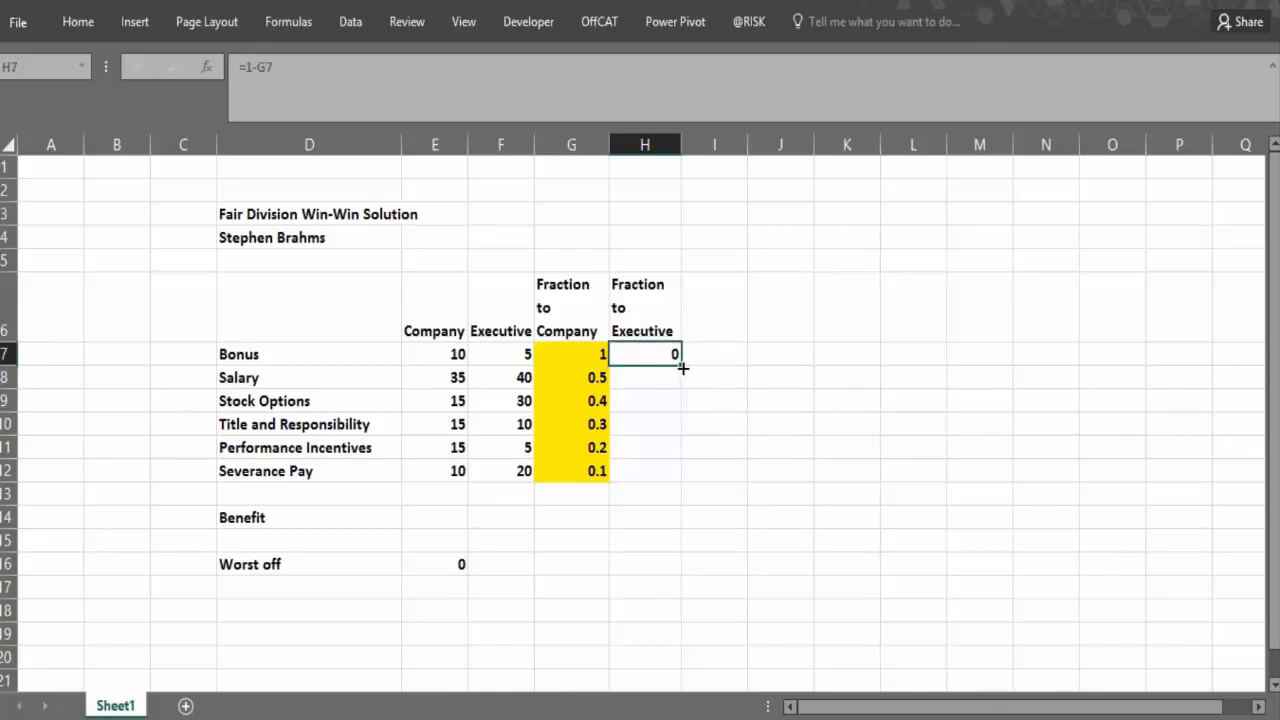
drag(682, 368, 684, 490)
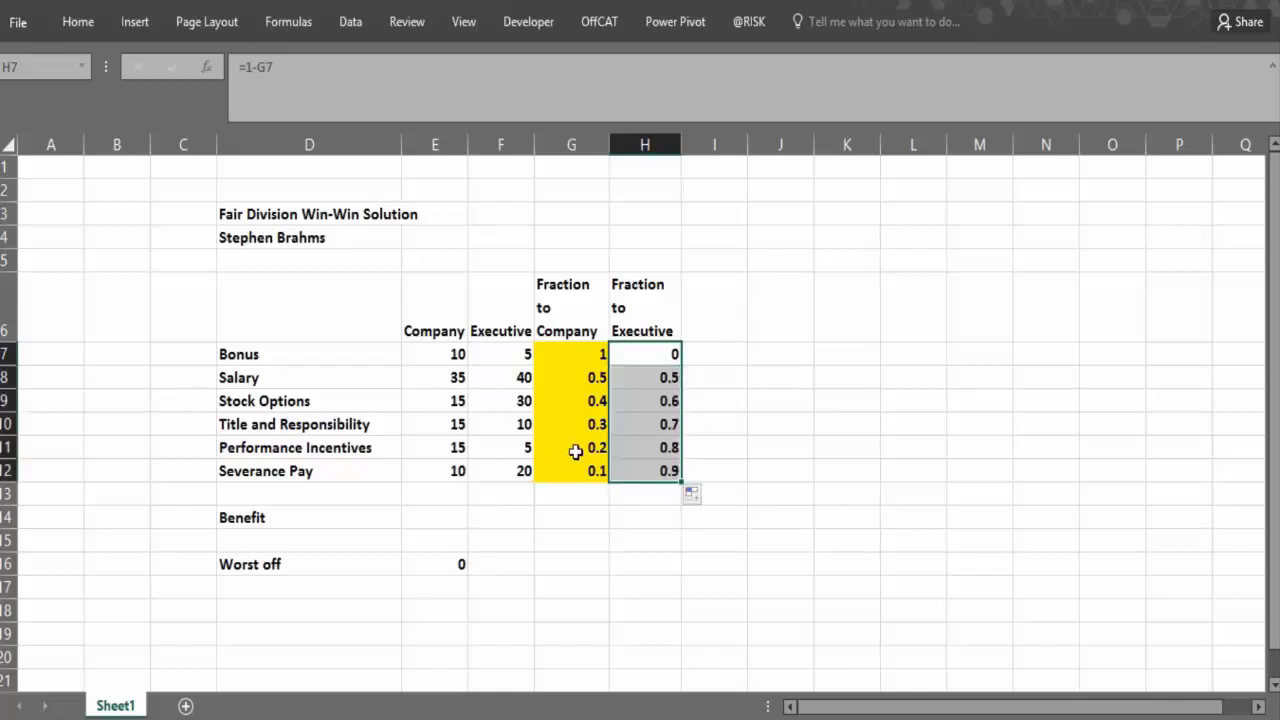
Set the company's fraction for Performance Incentives to 0 and check the executive's matching fraction.
click(575, 448)
text(0)
key(Return)
click(633, 443)
click(628, 337)
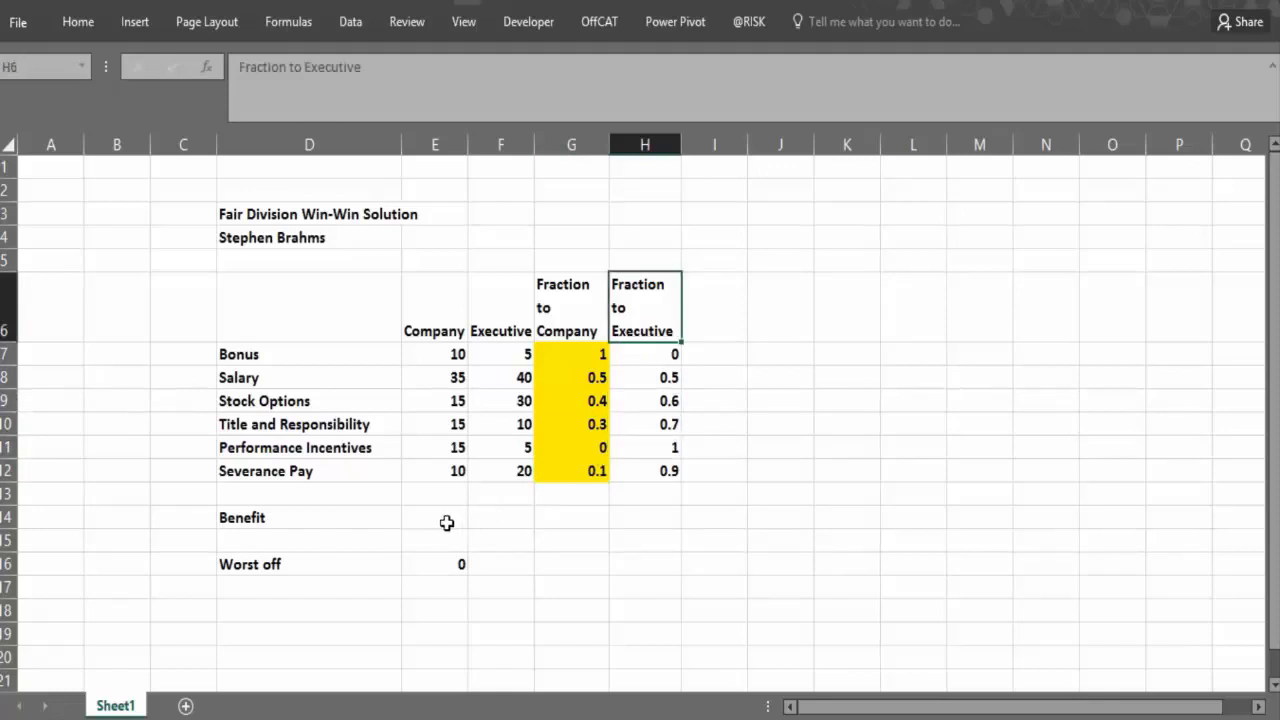
Clear the existing Worst off formula from cell E16.
click(449, 522)
drag(556, 356, 554, 476)
click(460, 510)
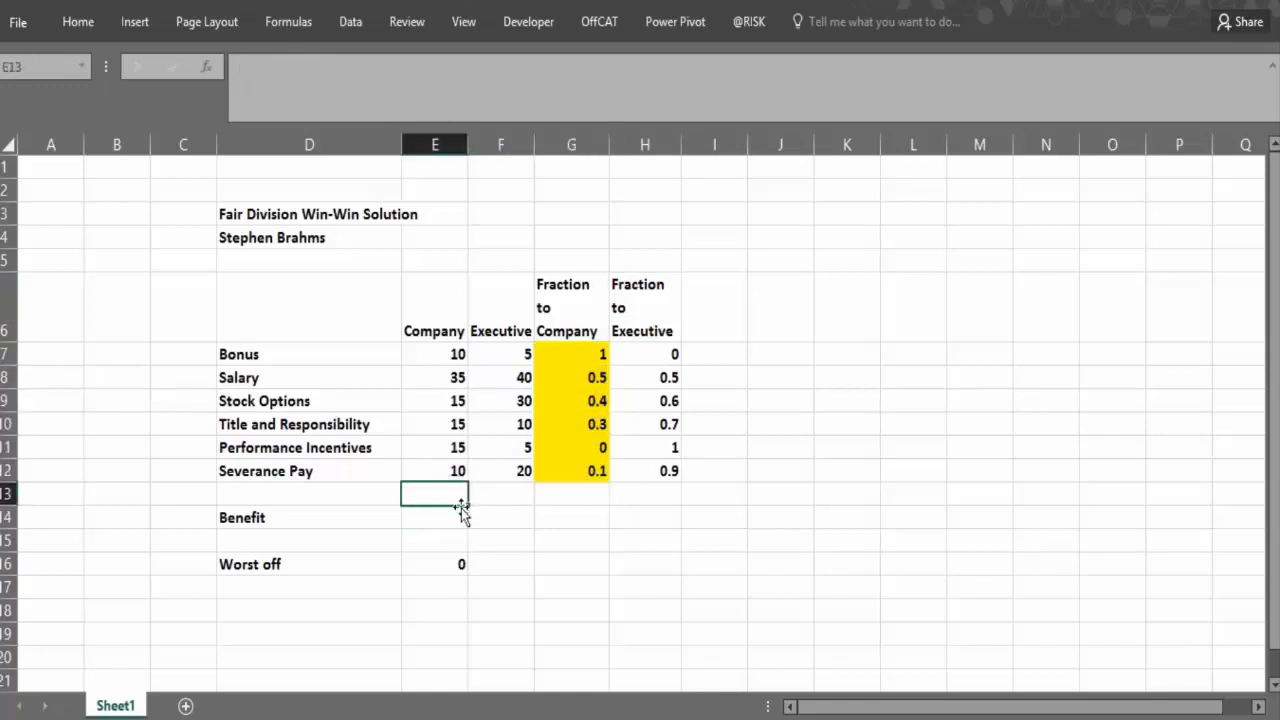
click(453, 562)
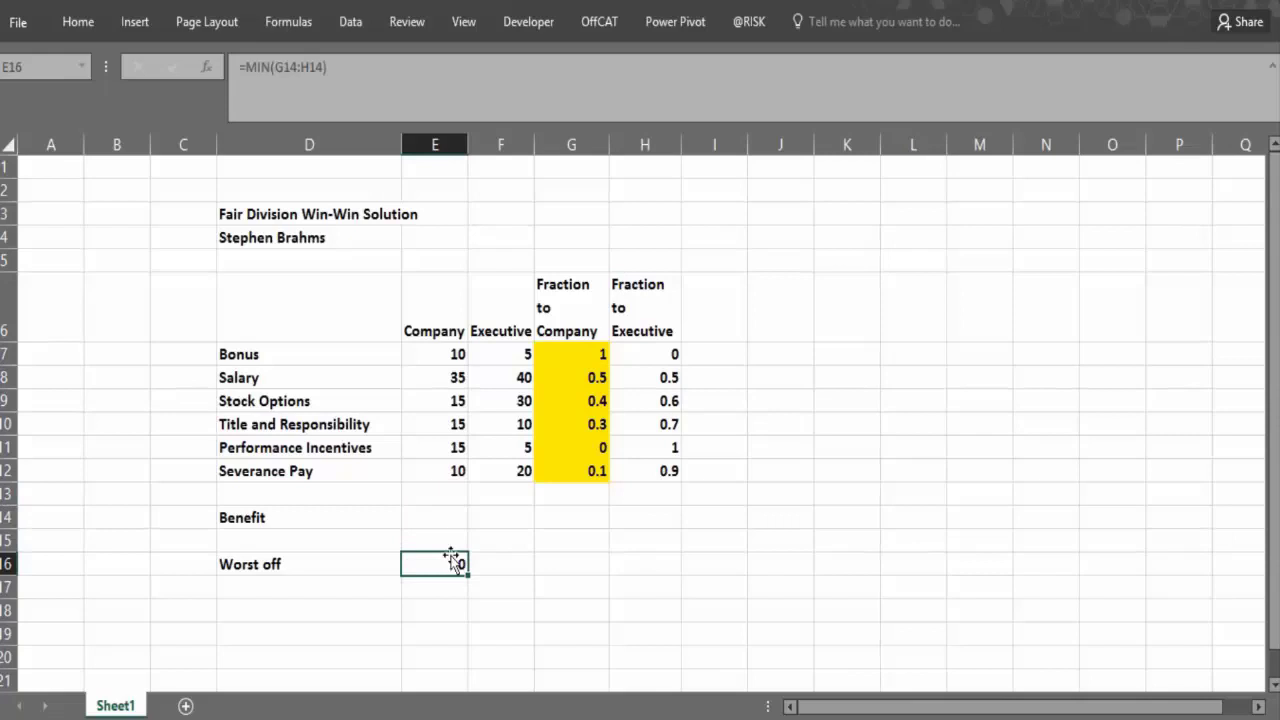
key(Delete)
Calculate the company's Benefit in E14 with =SUMPRODUCT(G7:G12,E7:E12).
click(428, 520)
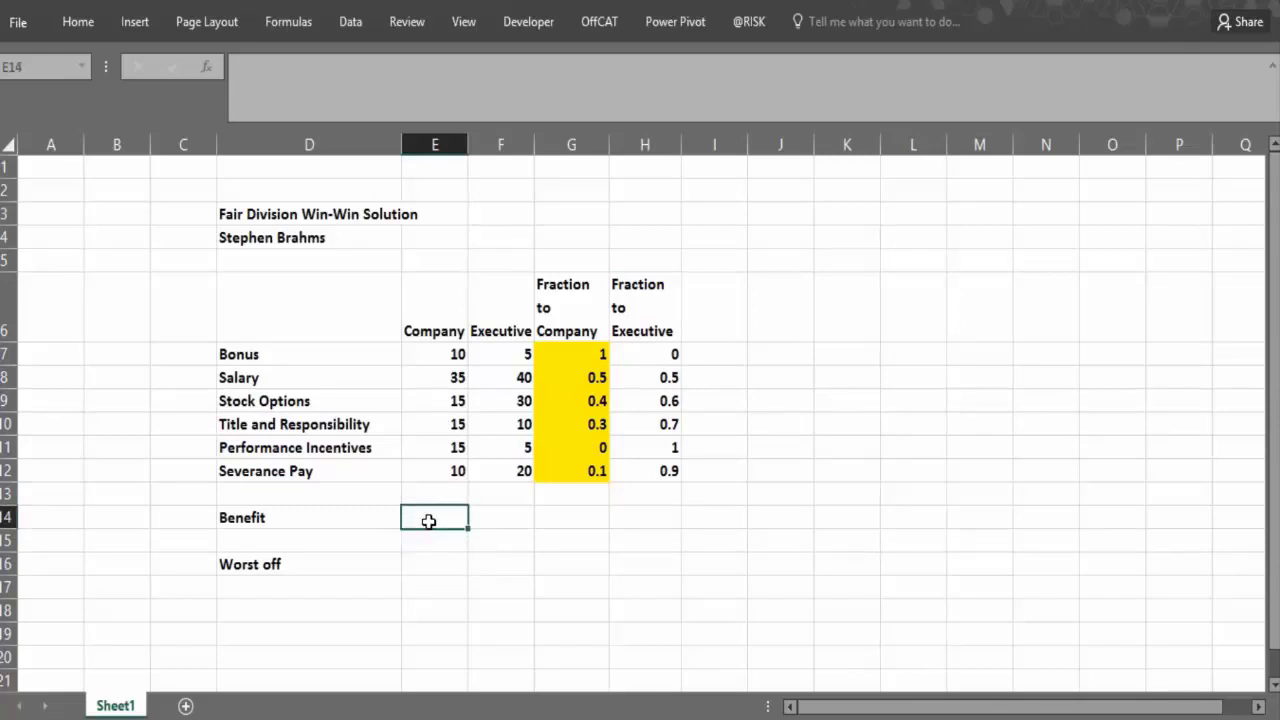
click(424, 558)
click(422, 520)
click(423, 560)
click(427, 519)
text(=sumrd)
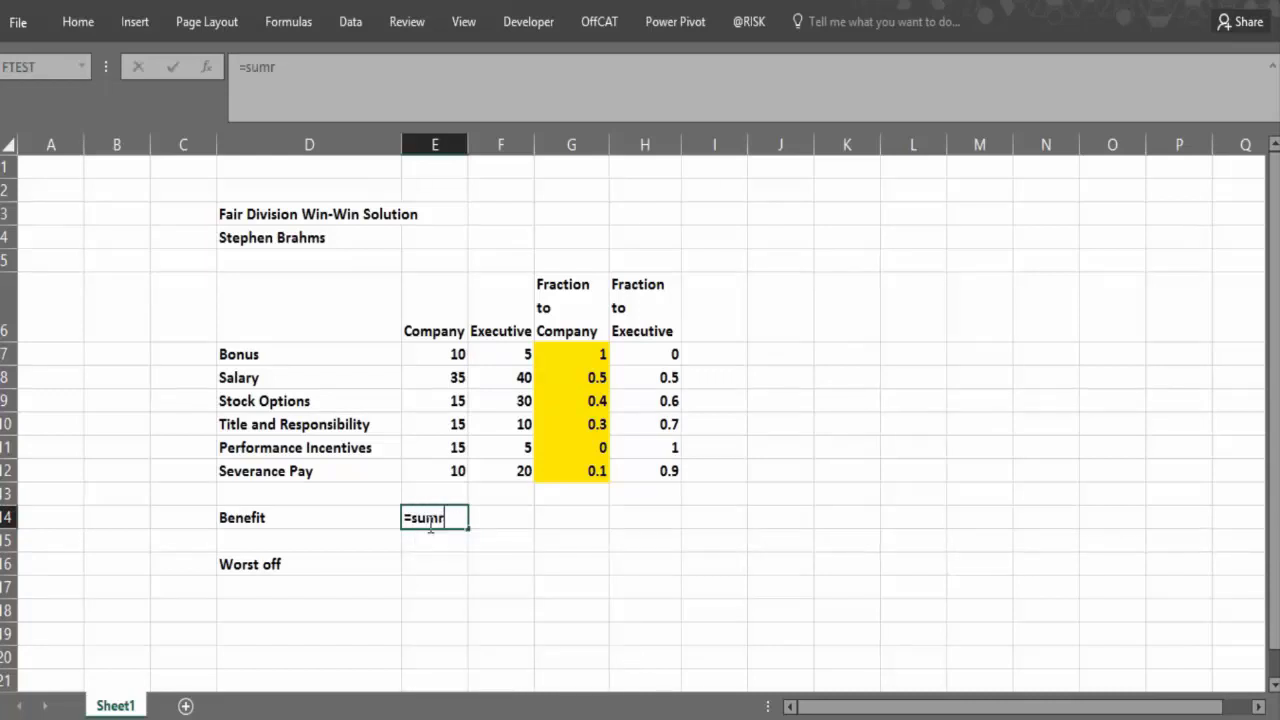
key(BackSpace)
key(BackSpace)
text(mproducg)
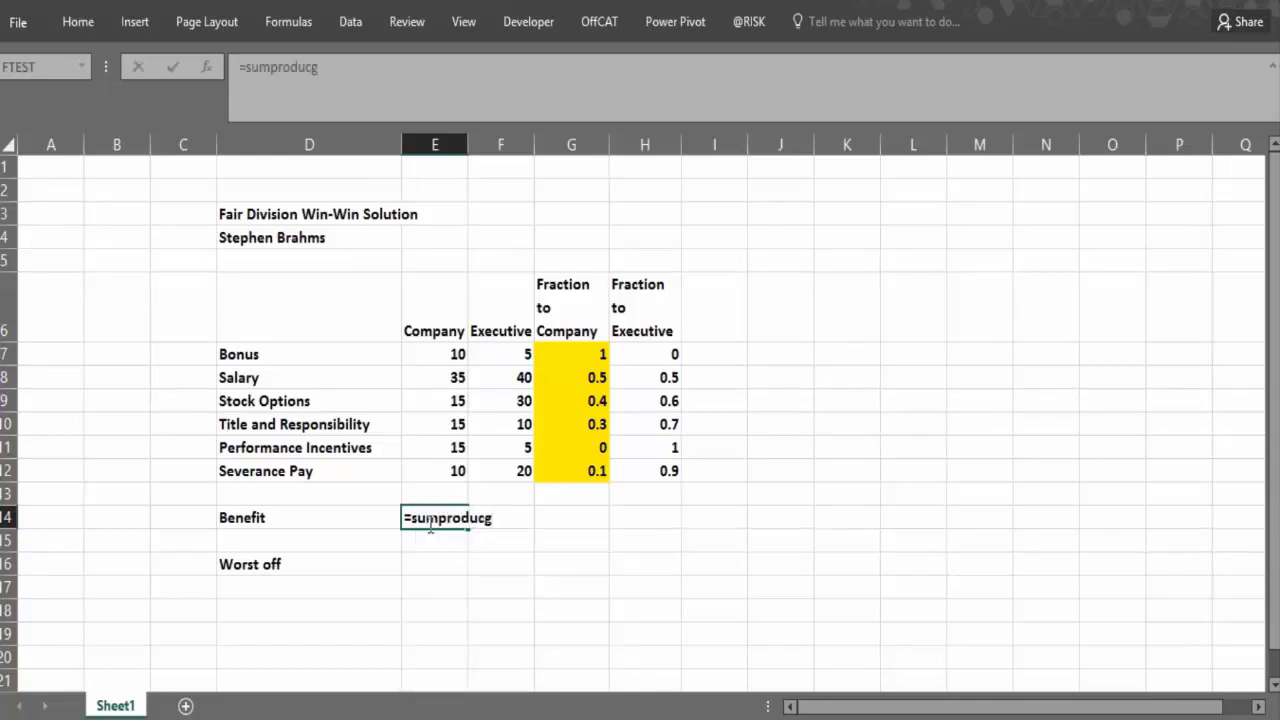
key(BackSpace)
text(t)
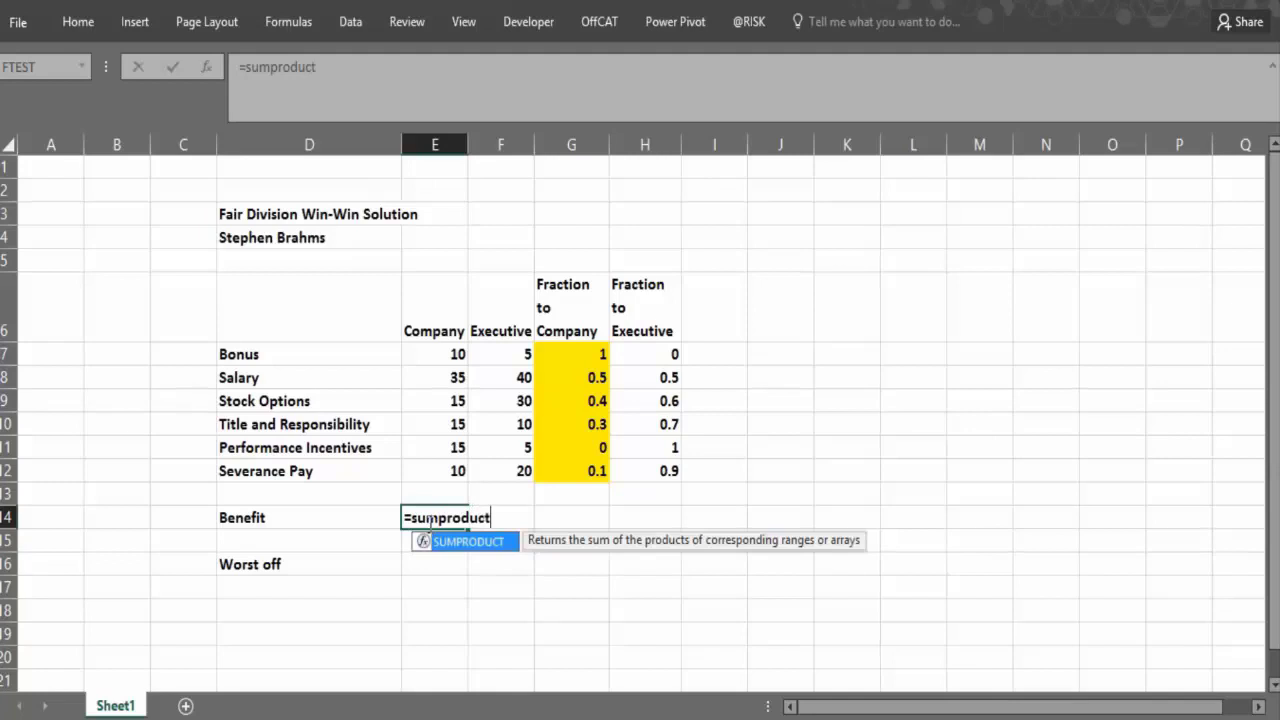
text(()
drag(554, 352, 573, 474)
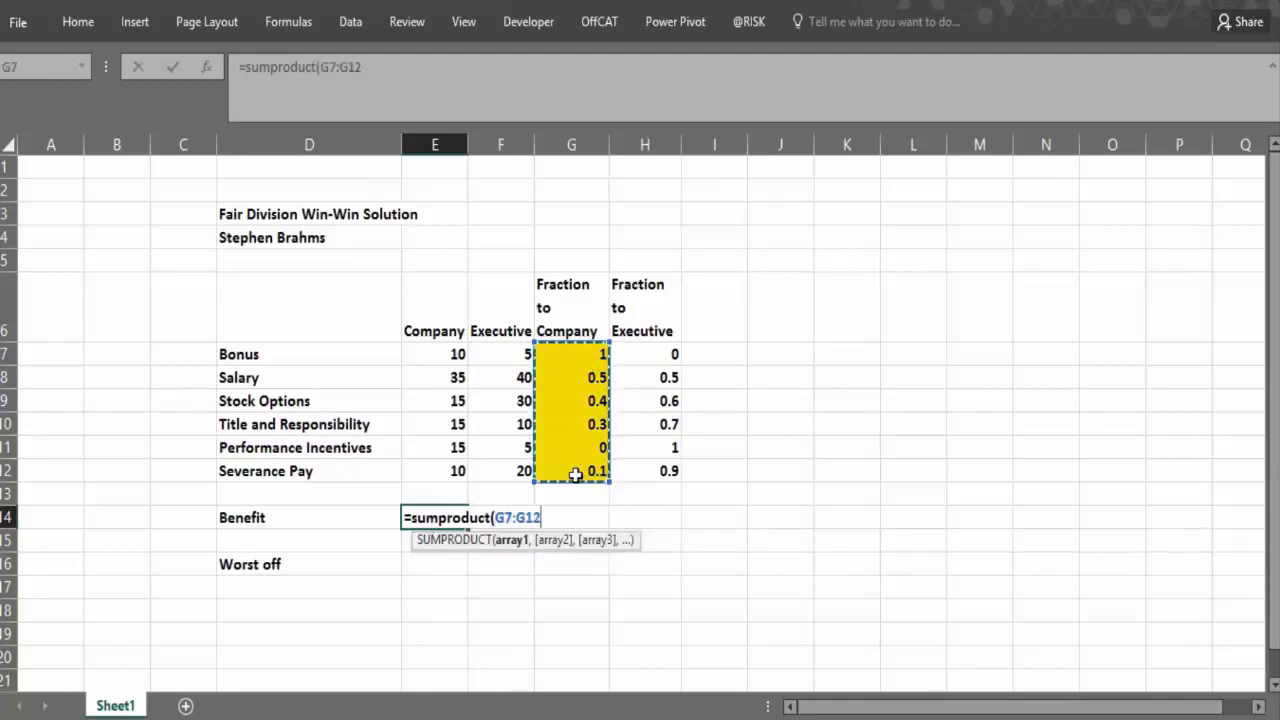
text(,)
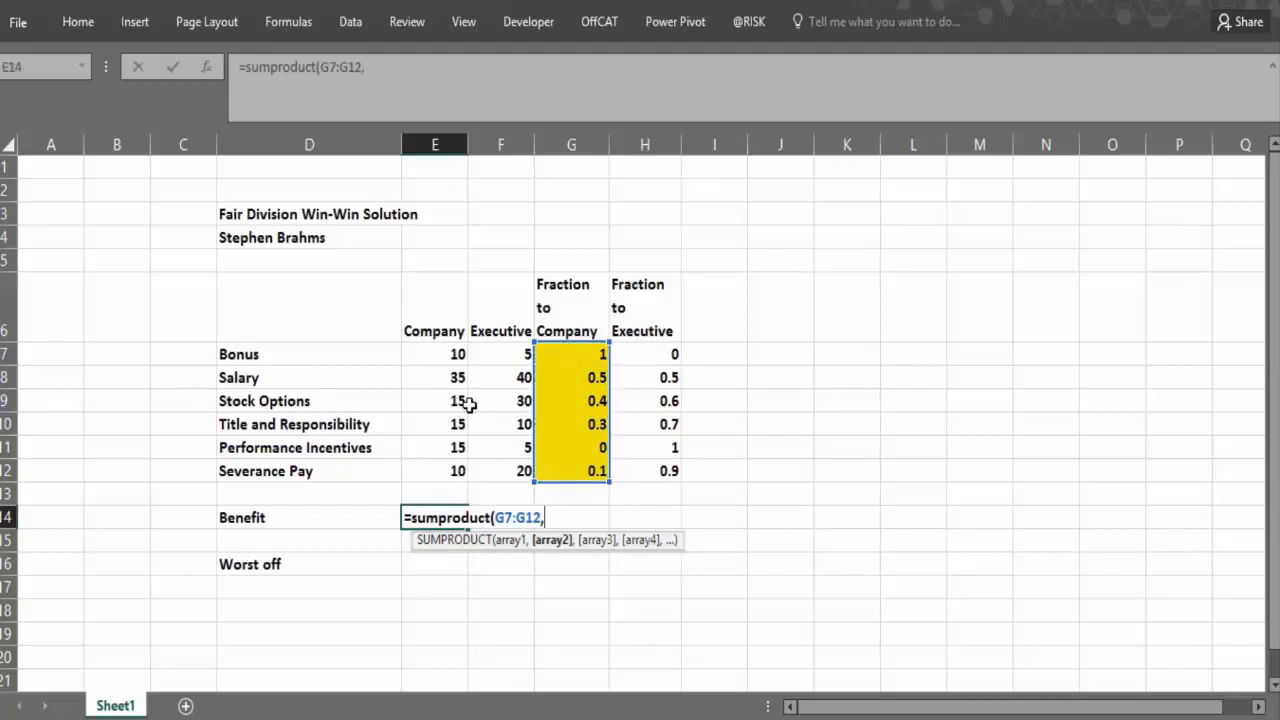
drag(434, 354, 450, 464)
text())
key(Return)
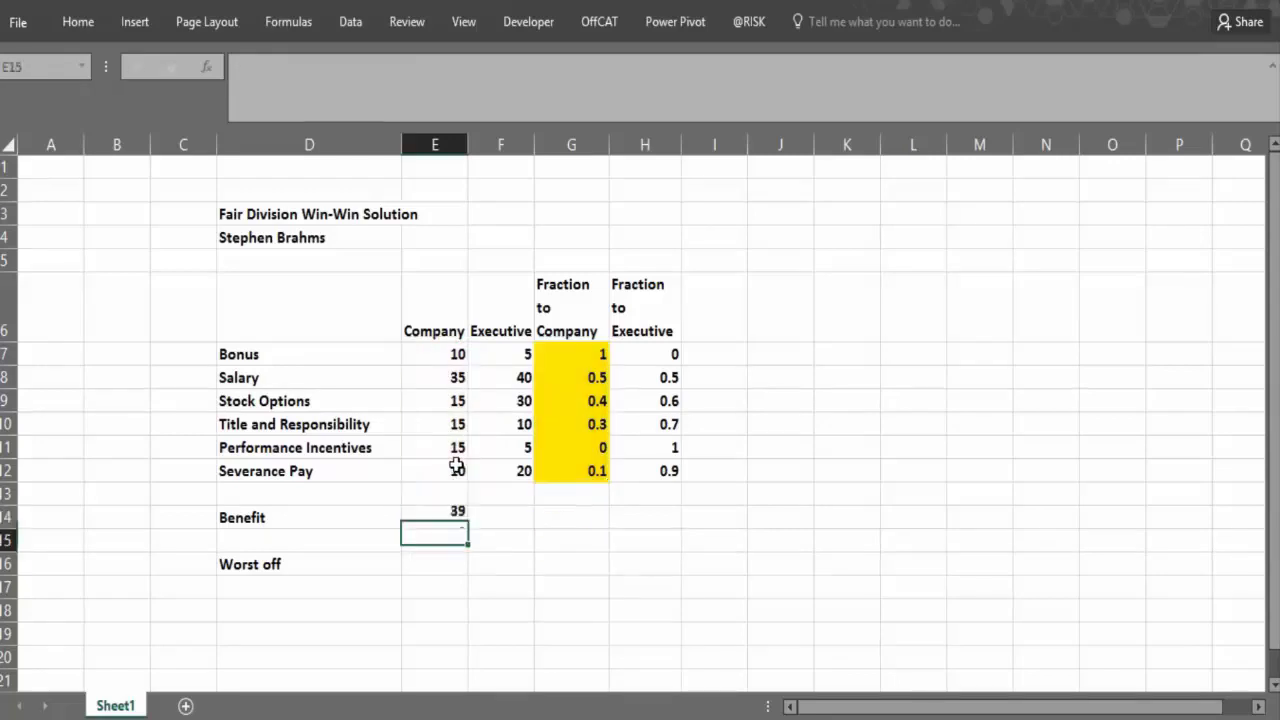
Copy the company's Benefit formula across to F14 for the executive and check both formulas.
click(458, 522)
drag(466, 526, 503, 530)
click(492, 517)
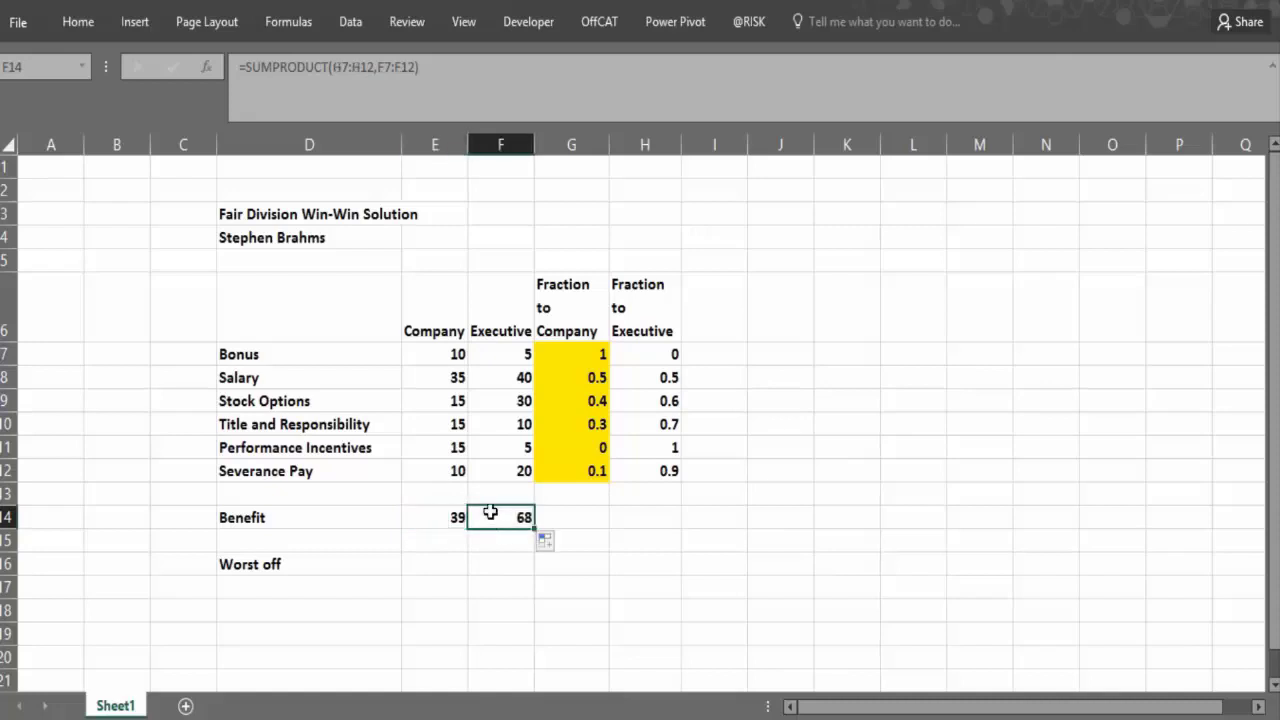
click(632, 472)
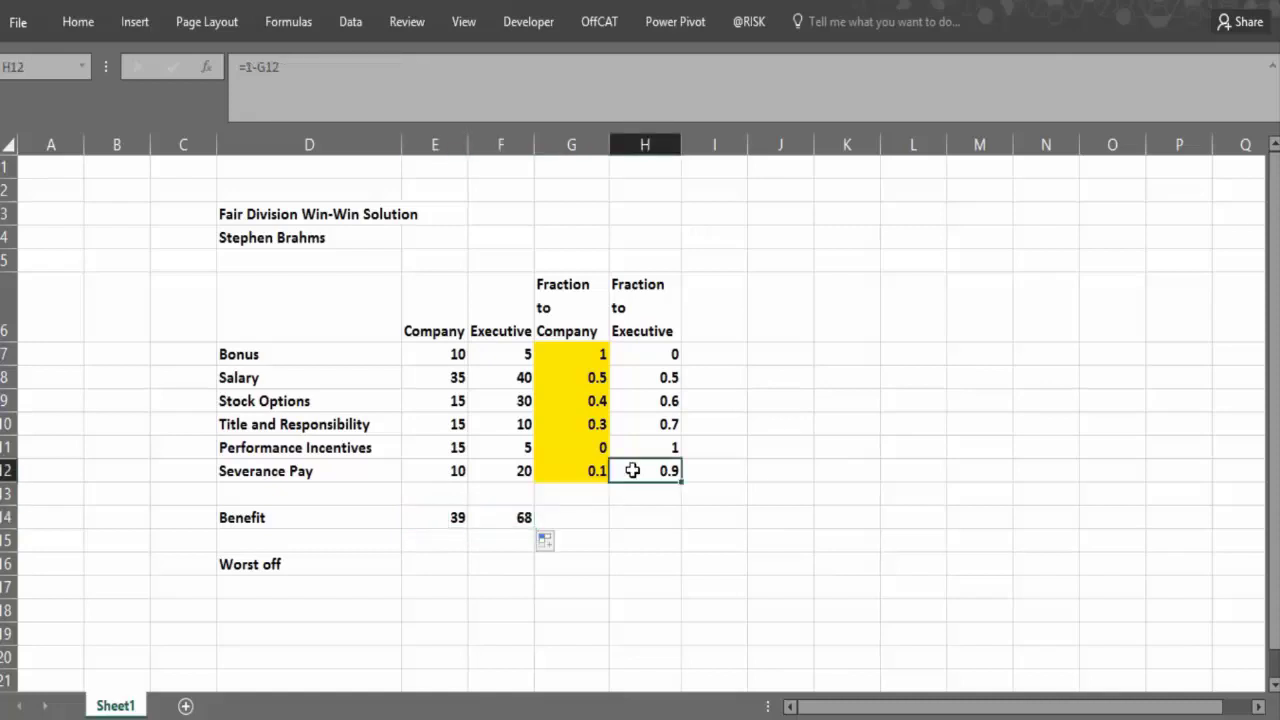
click(494, 525)
click(460, 519)
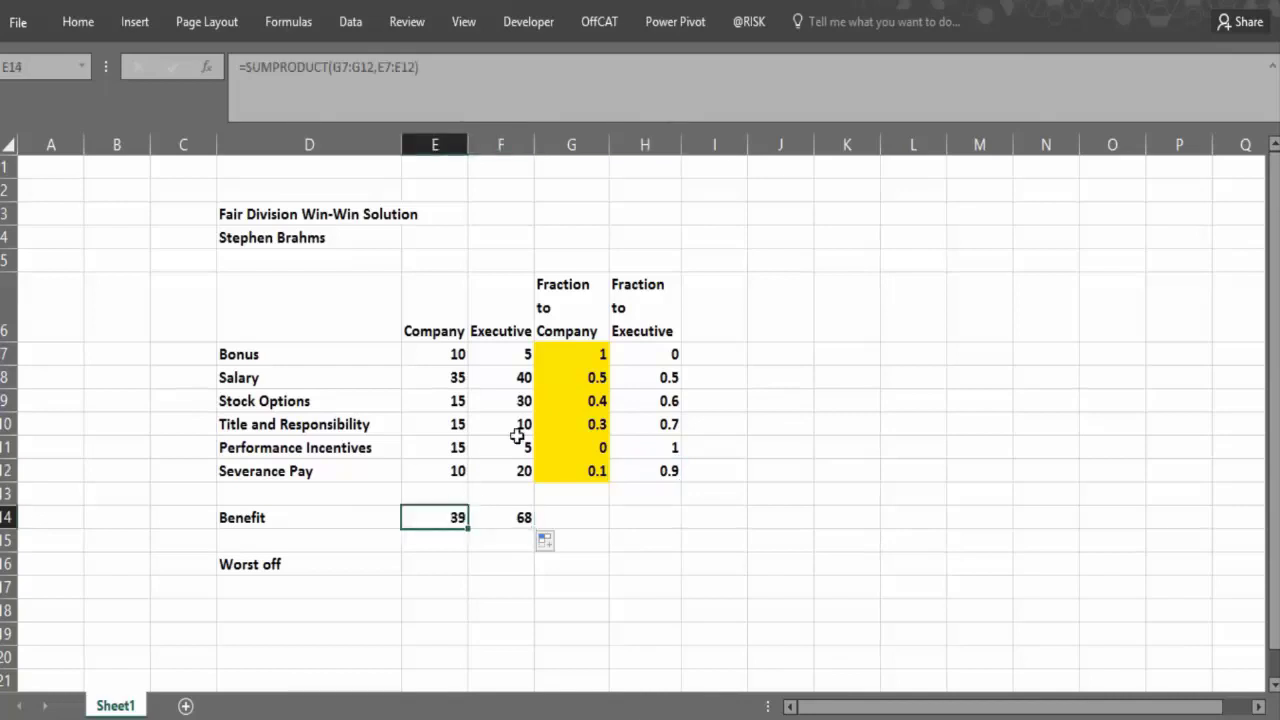
Calculate the Worst off value in E16 as the minimum of the two benefits, E14:F14.
click(414, 563)
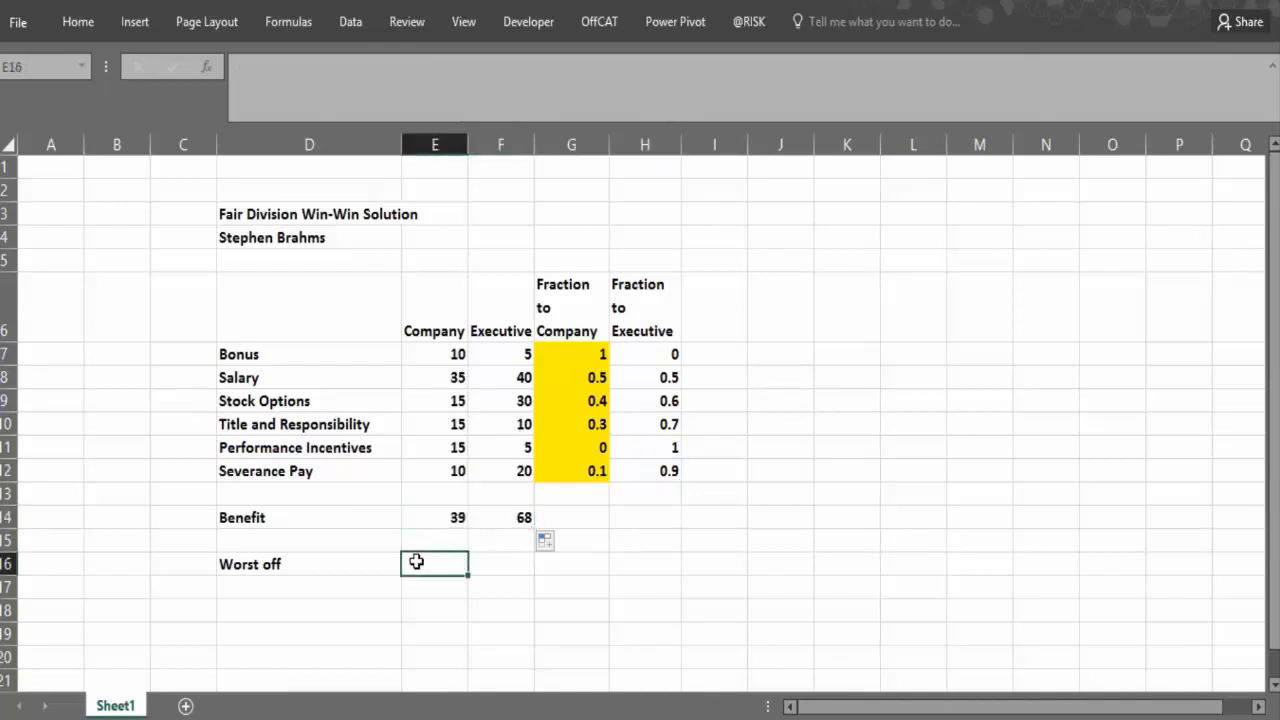
text(=min)
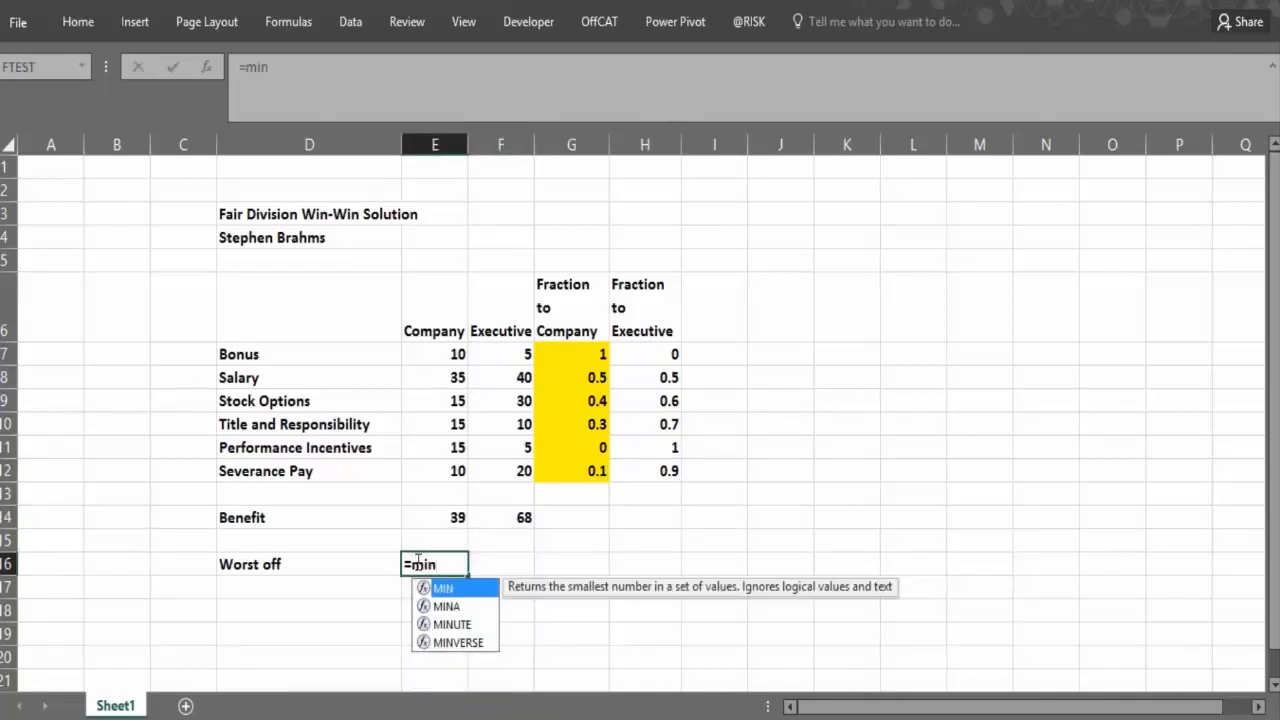
text(()
drag(456, 517, 481, 520)
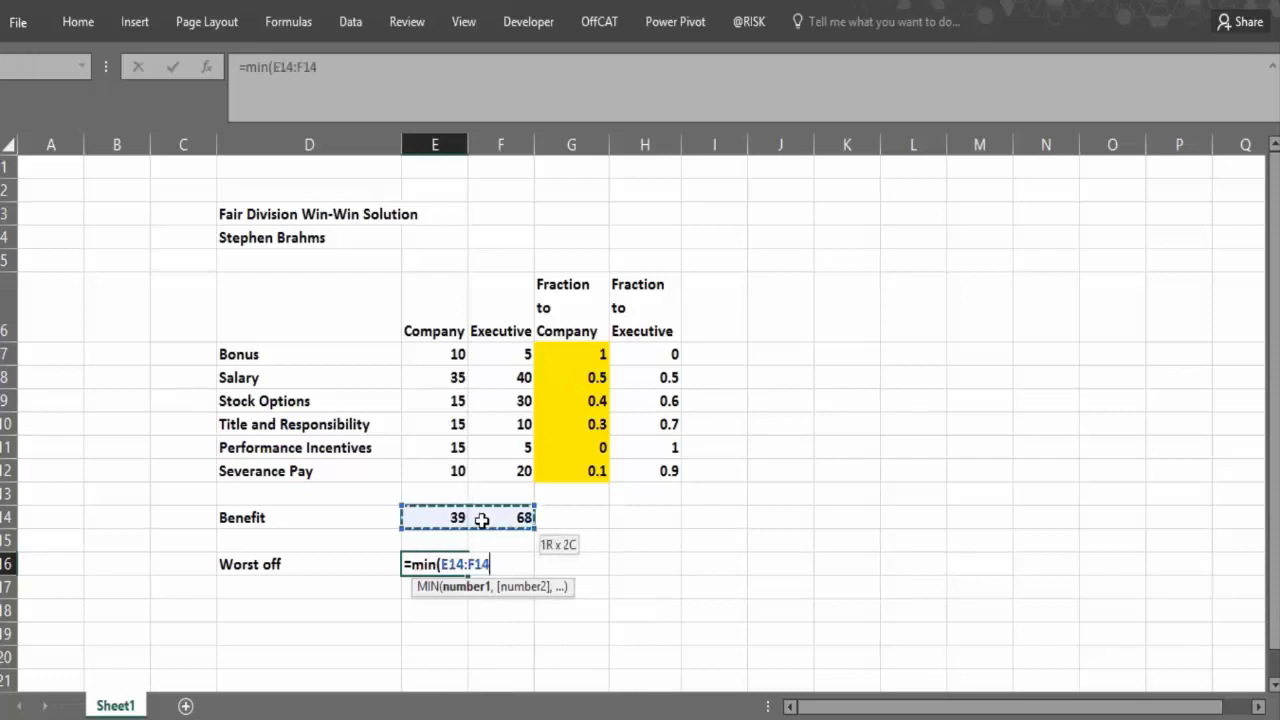
key(Return)
click(444, 560)
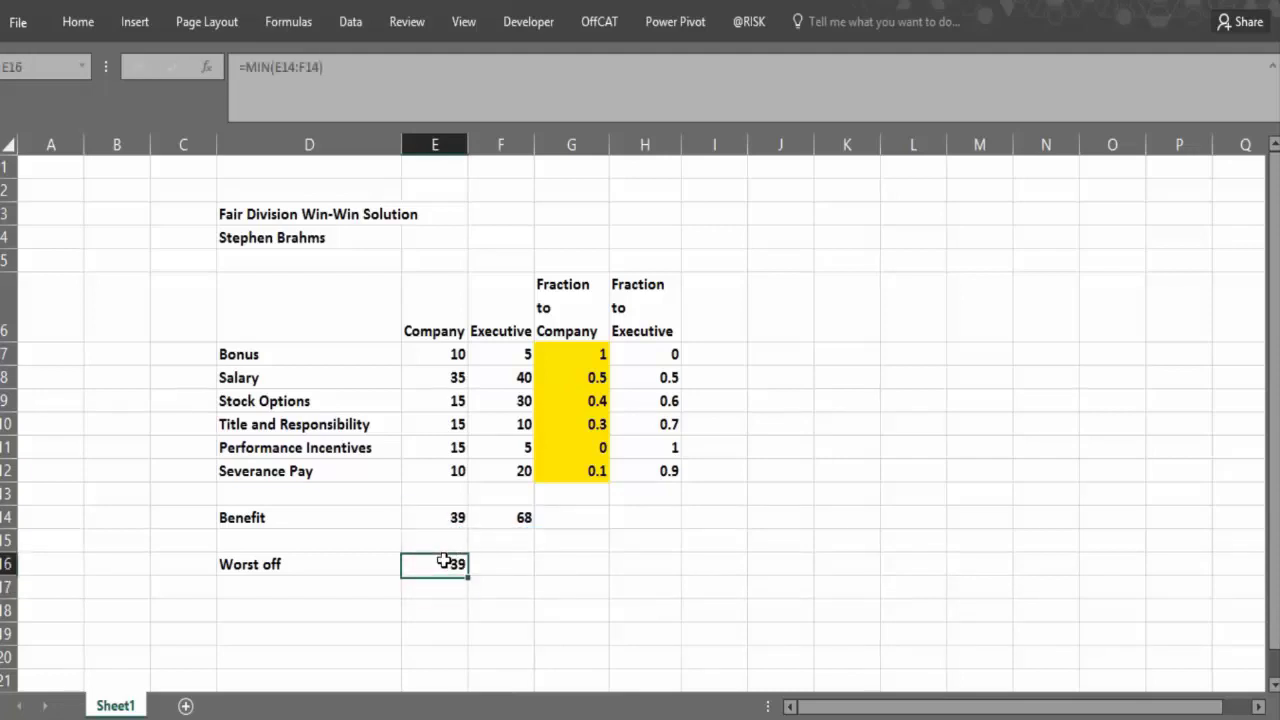
Change the font color of the Worst off value in E16 to red.
click(312, 6)
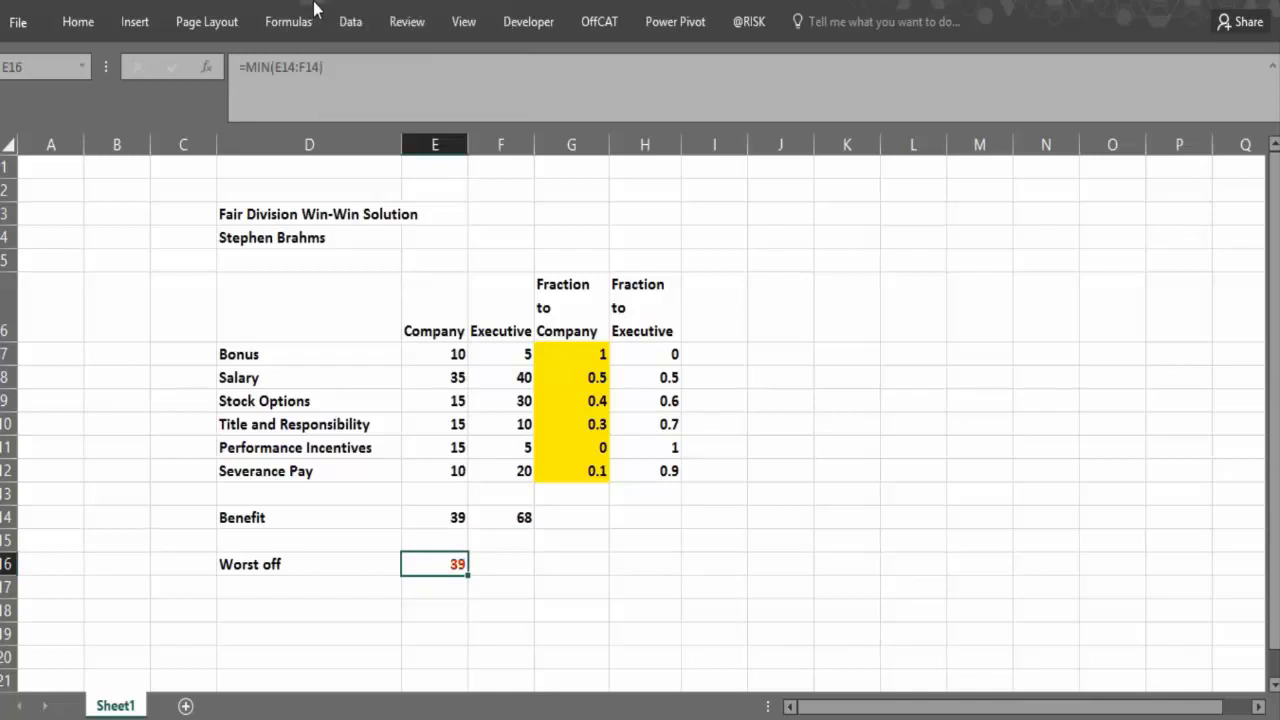
click(388, 295)
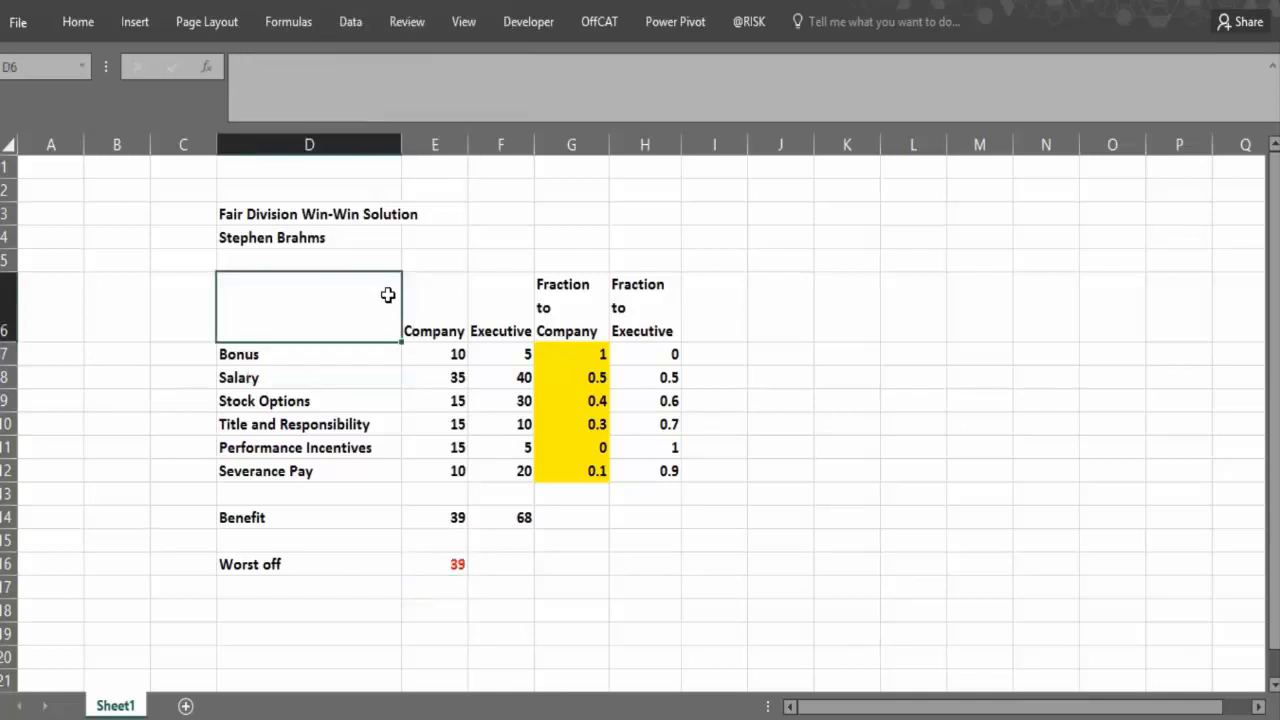
Open Solver and confirm its GRG Nonlinear options with Use Multistart and Require Bounds on Variables enabled.
click(348, 24)
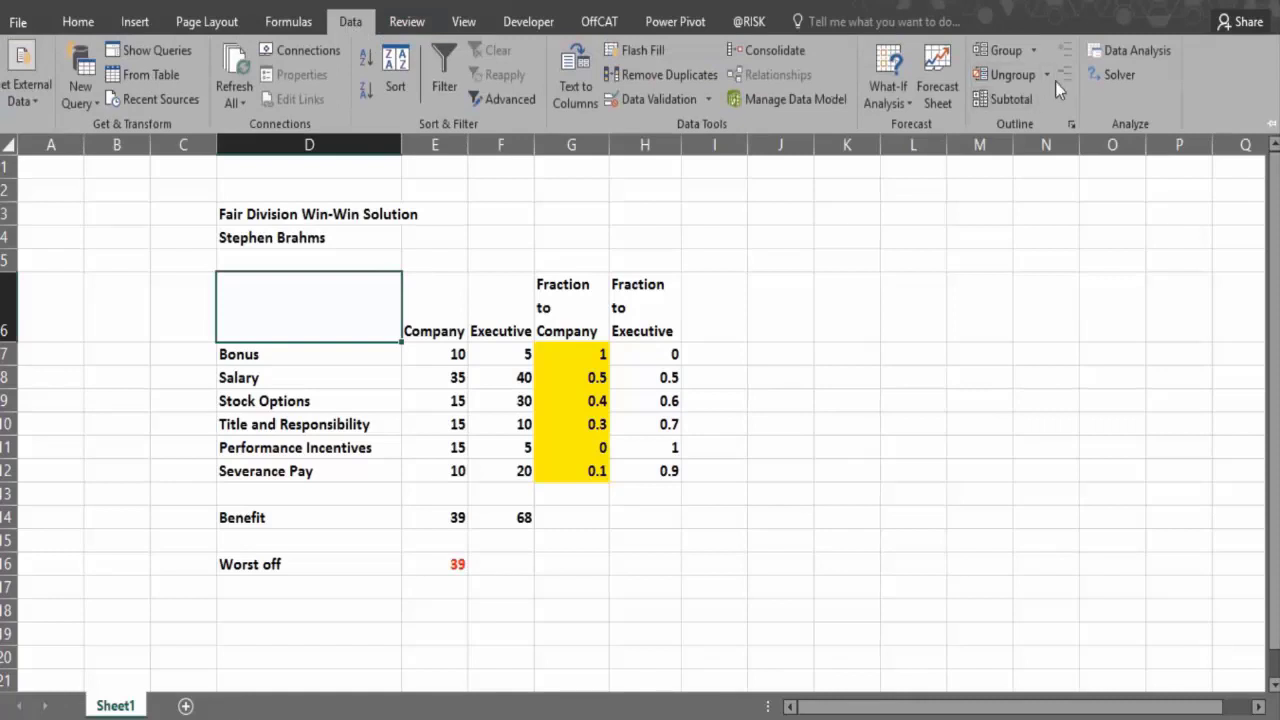
click(1122, 75)
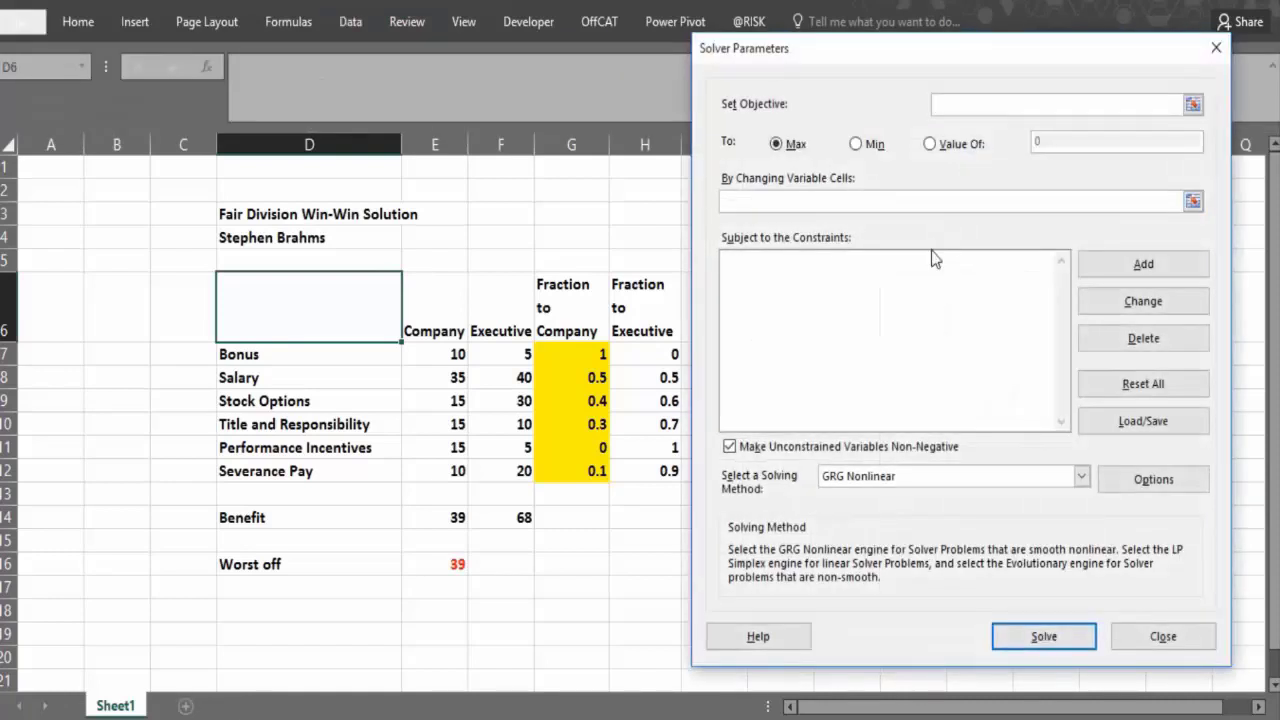
click(1121, 480)
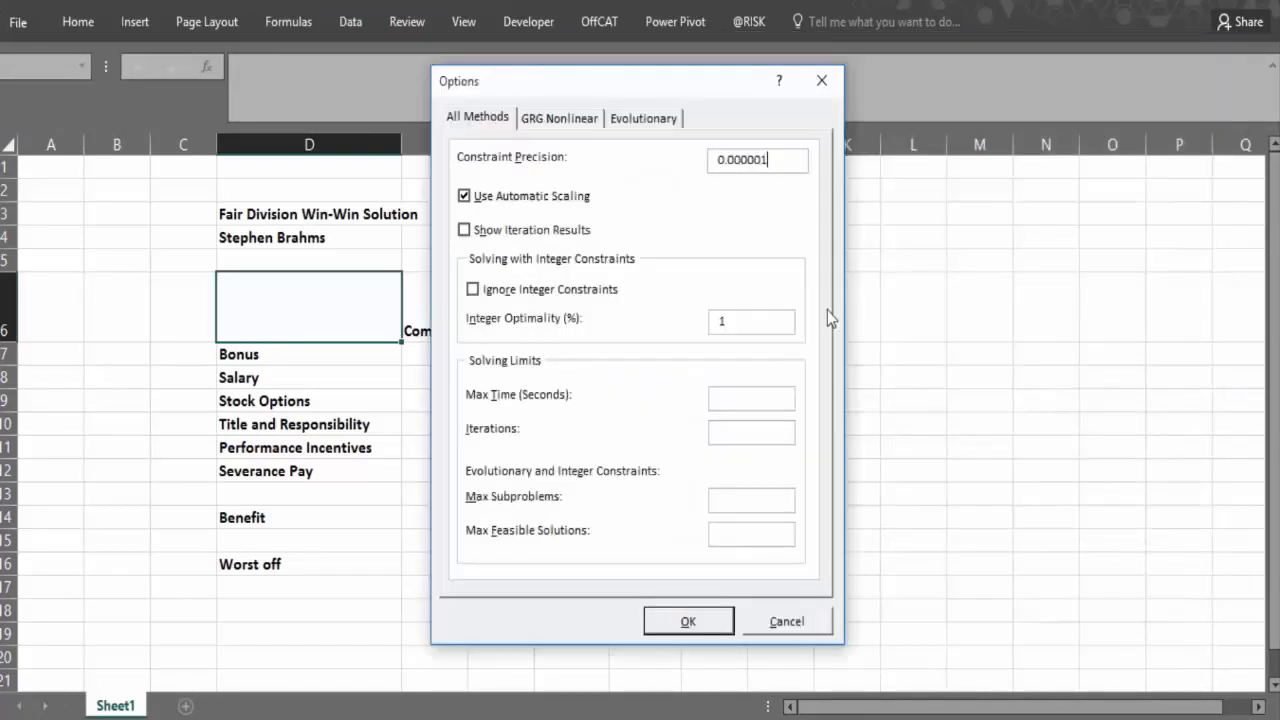
click(548, 121)
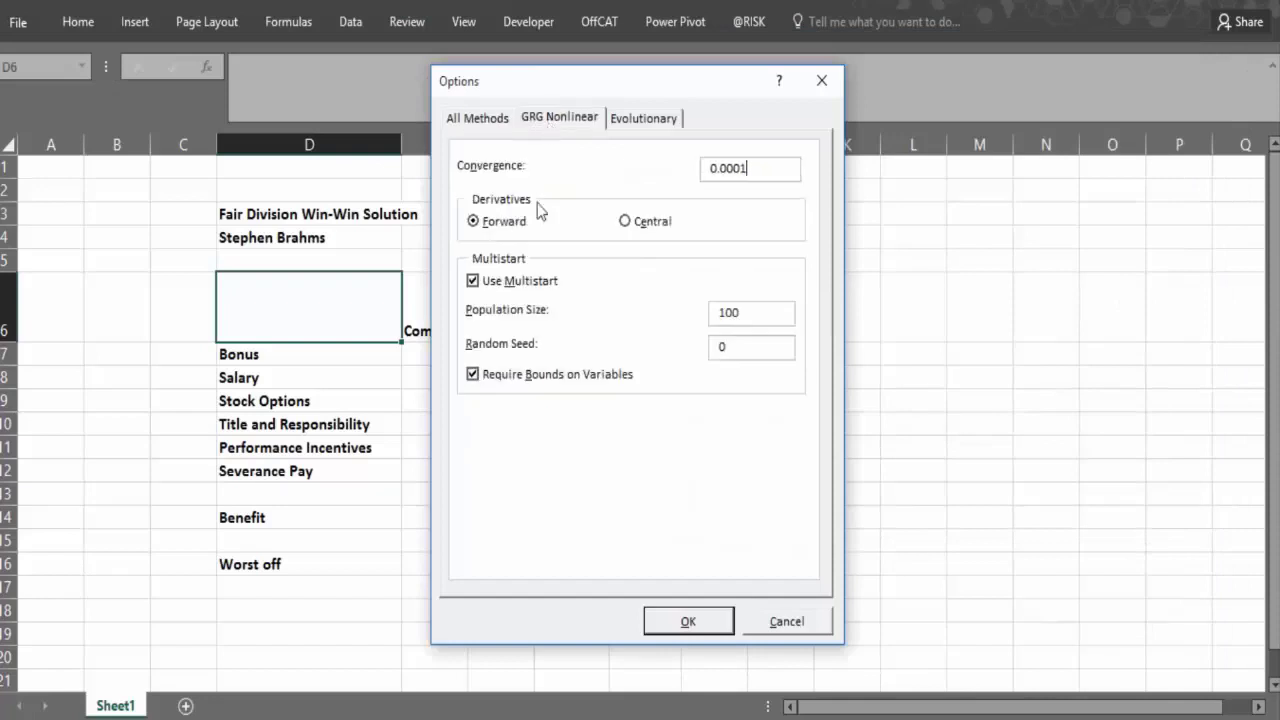
click(679, 612)
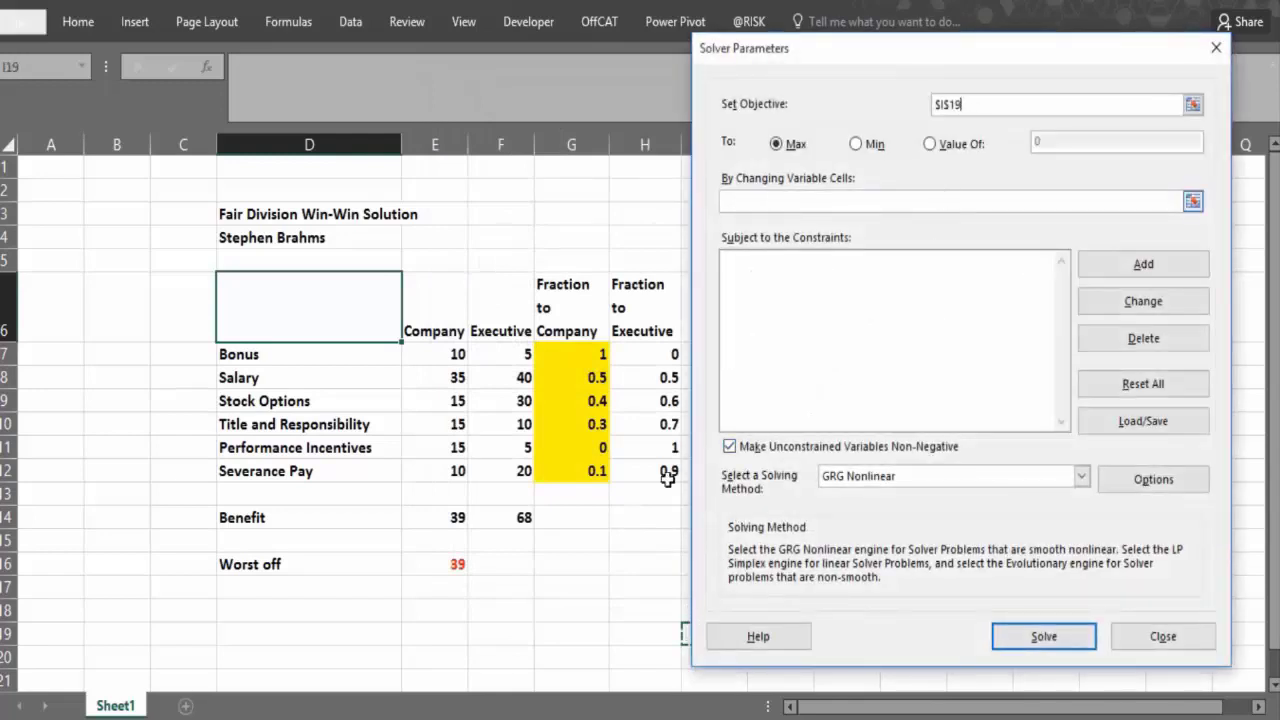
Set Solver to maximize the Worst off value in E16 by changing the company fractions in G7:G12.
click(451, 565)
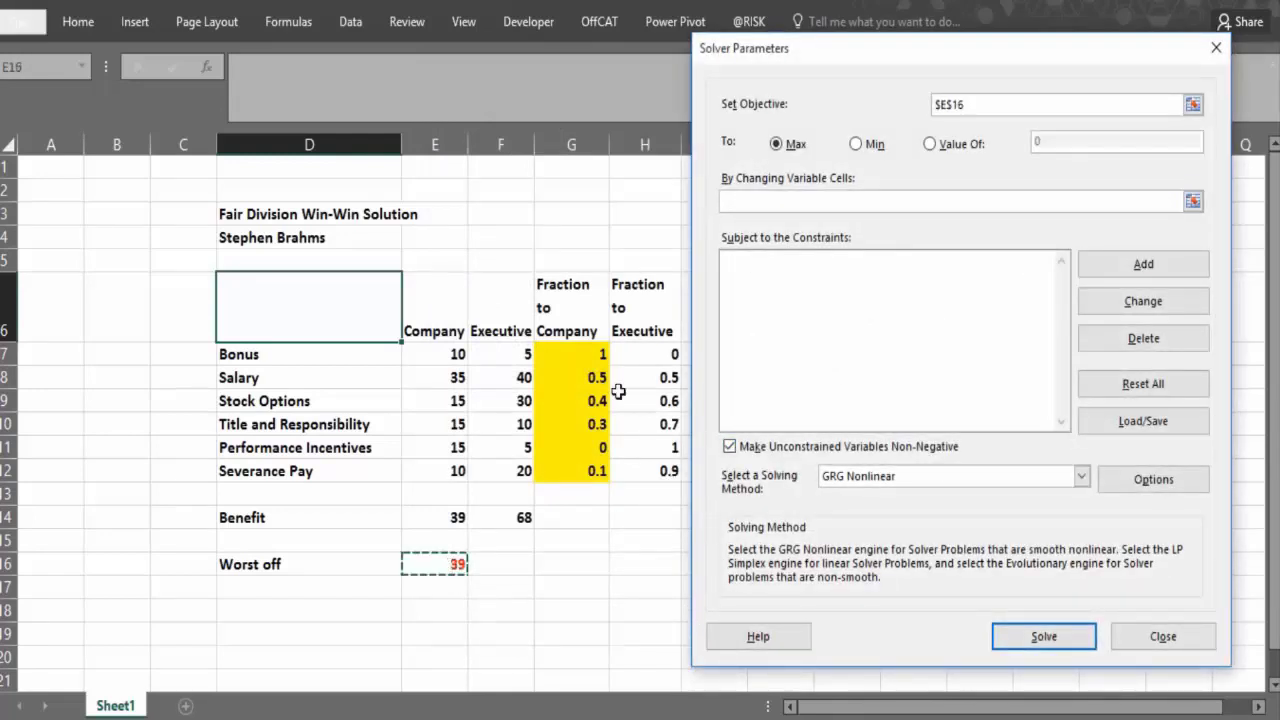
click(741, 200)
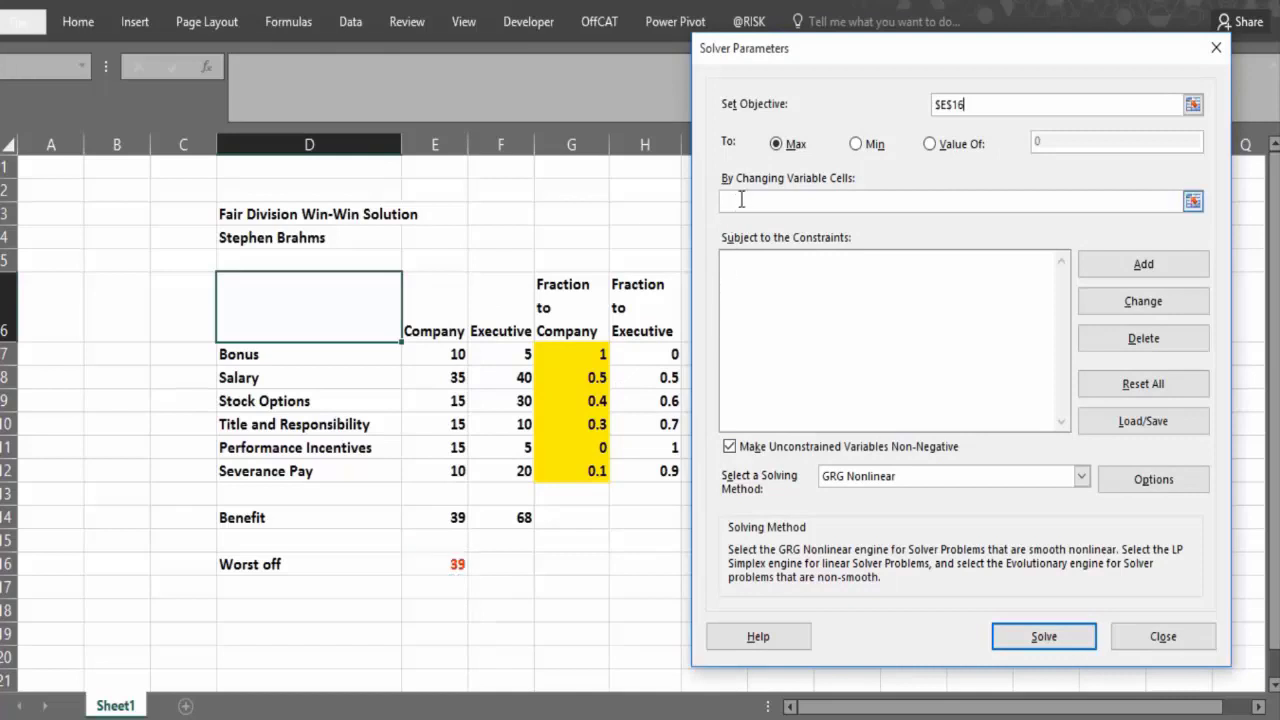
drag(563, 350, 560, 460)
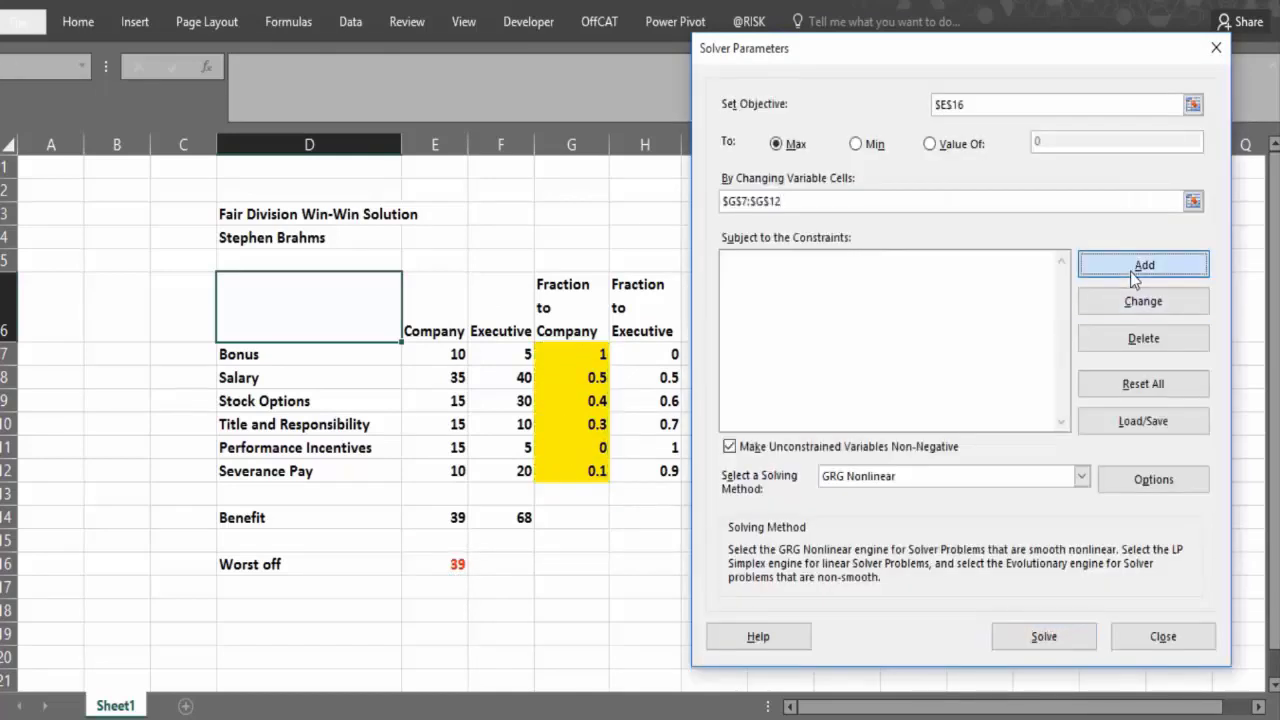
Add a Solver constraint requiring the company fractions in G7:G12 to be less than or equal to 1.
click(1138, 266)
drag(571, 347, 580, 466)
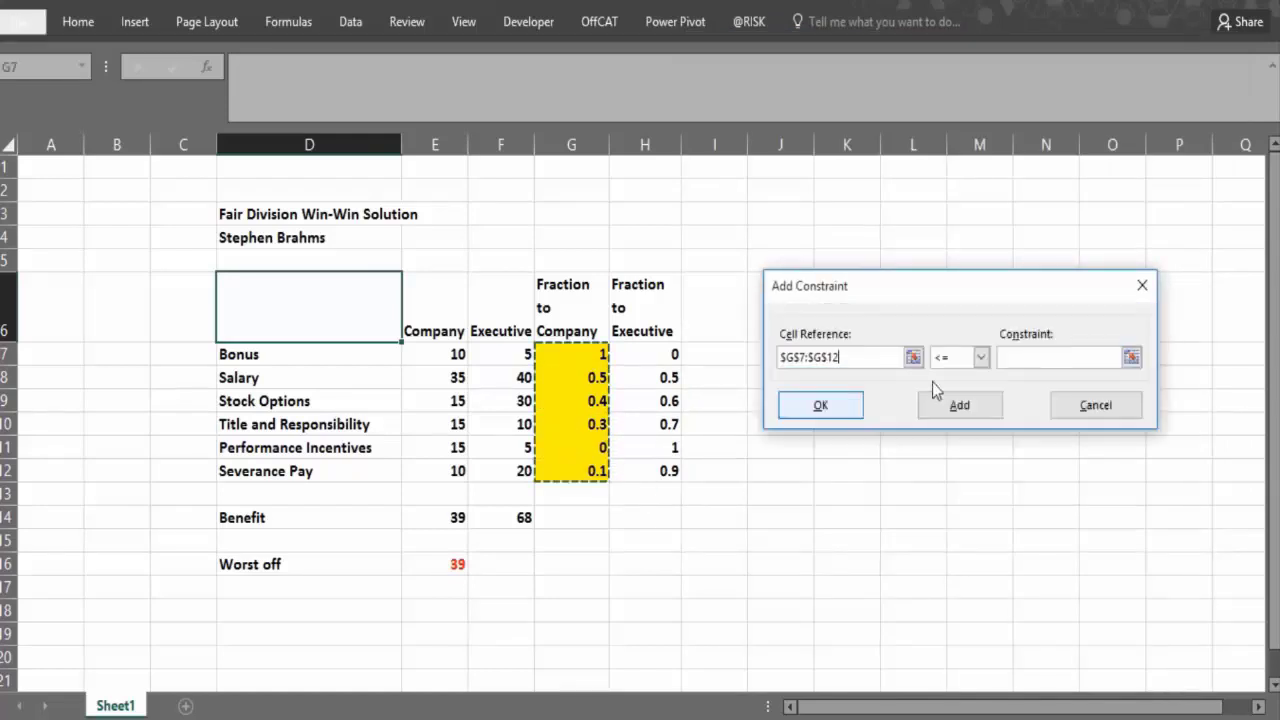
click(1007, 355)
text(1)
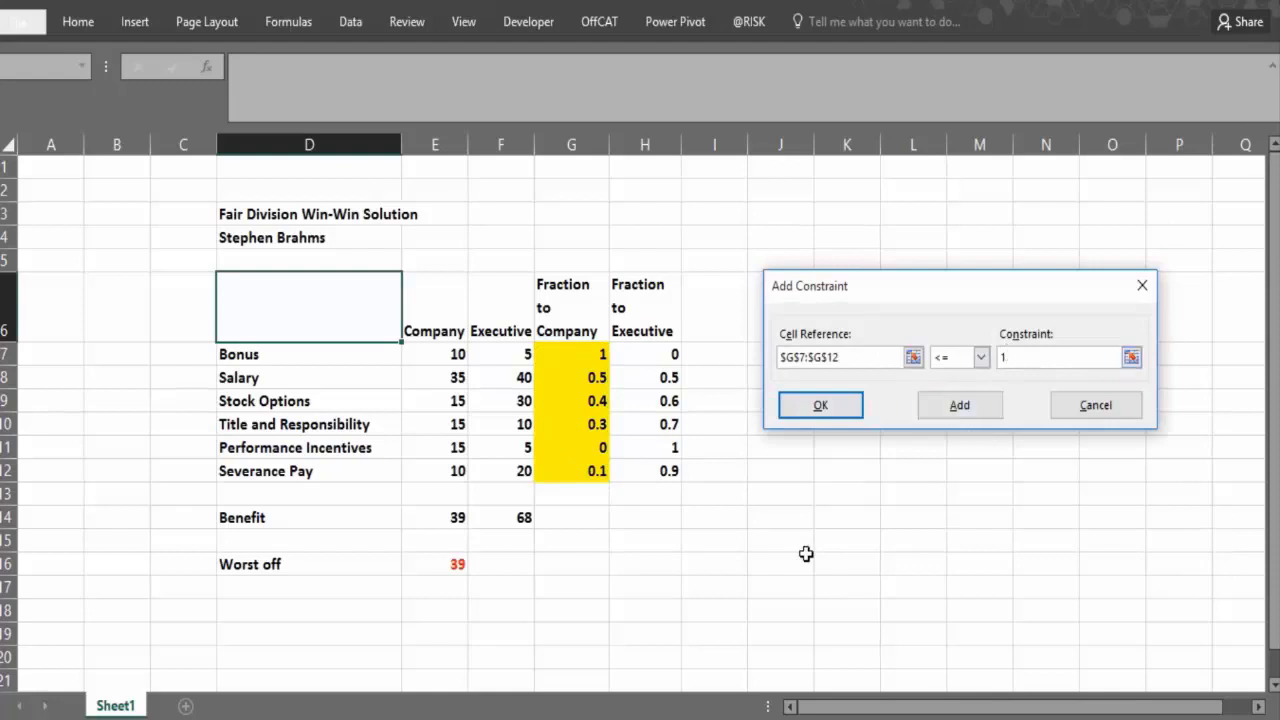
click(821, 406)
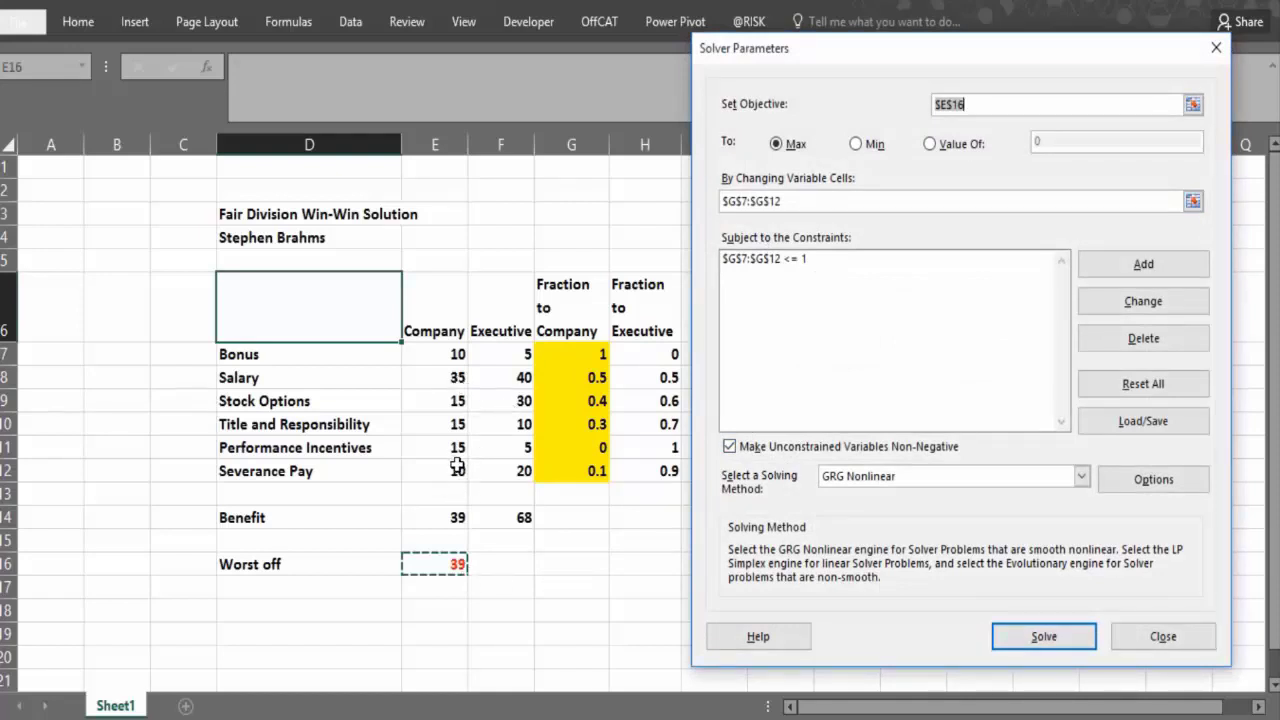
Run Solver, stop it at the trial solution and keep the Solver solution.
click(1006, 640)
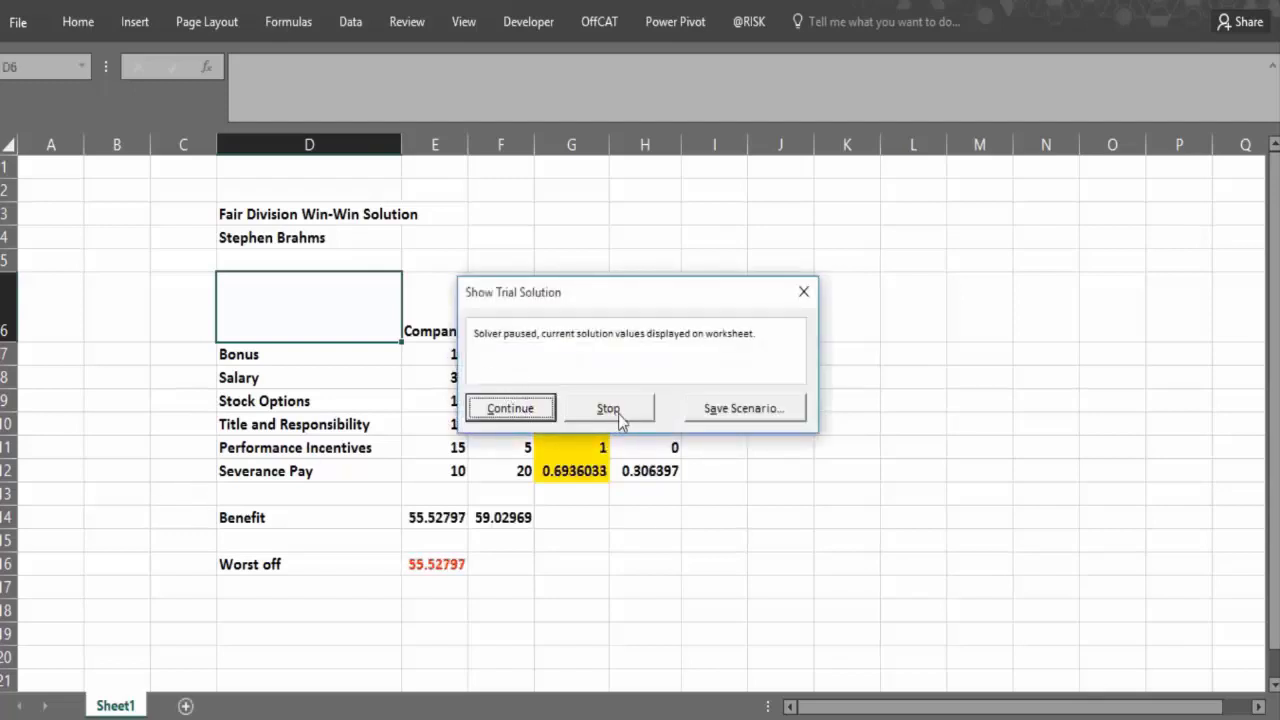
click(618, 412)
click(414, 408)
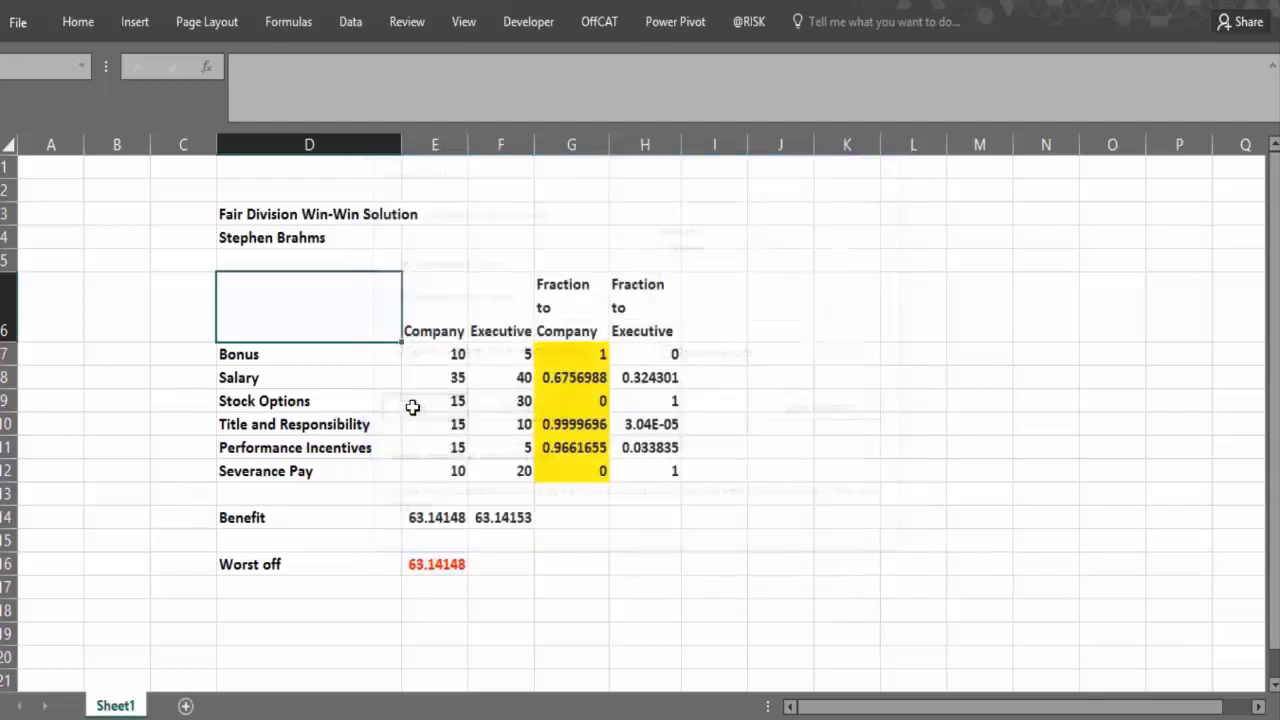
click(412, 562)
click(533, 565)
click(424, 564)
click(497, 560)
click(457, 563)
click(491, 563)
click(430, 564)
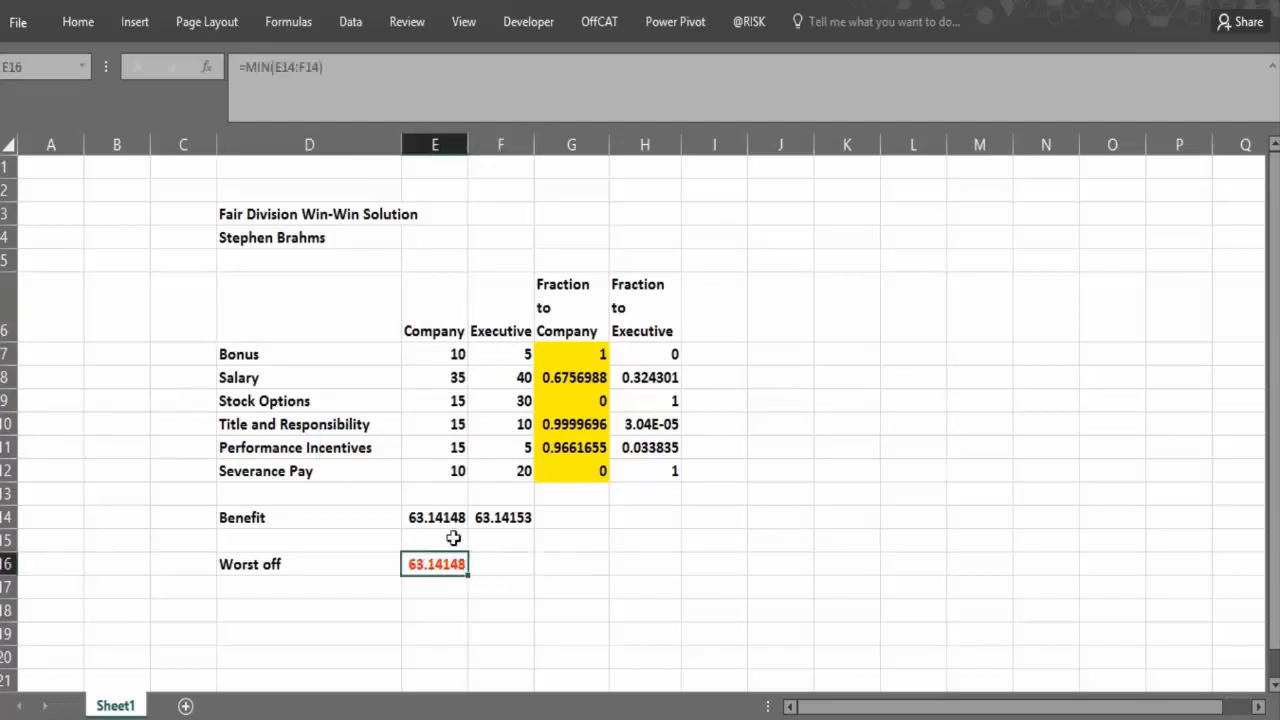
Run Solver again with the same settings to refine the fractions, stop it and keep the new solution.
click(545, 448)
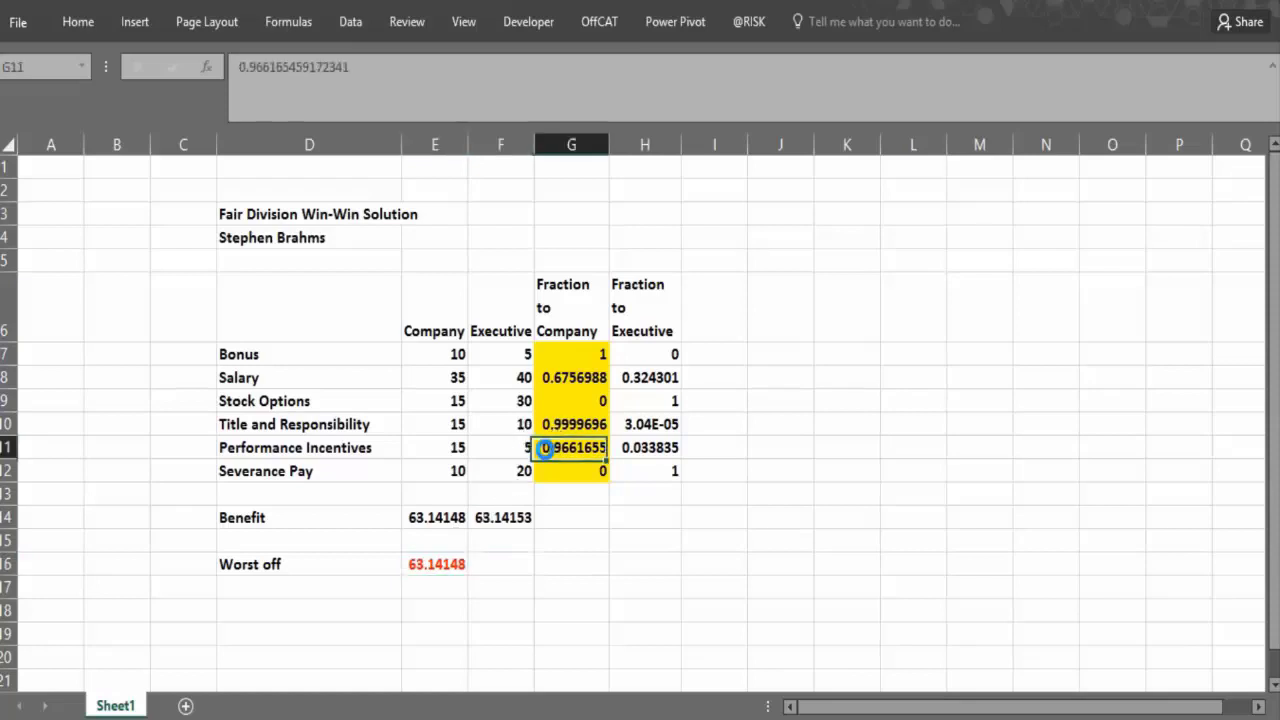
click(350, 21)
click(1115, 74)
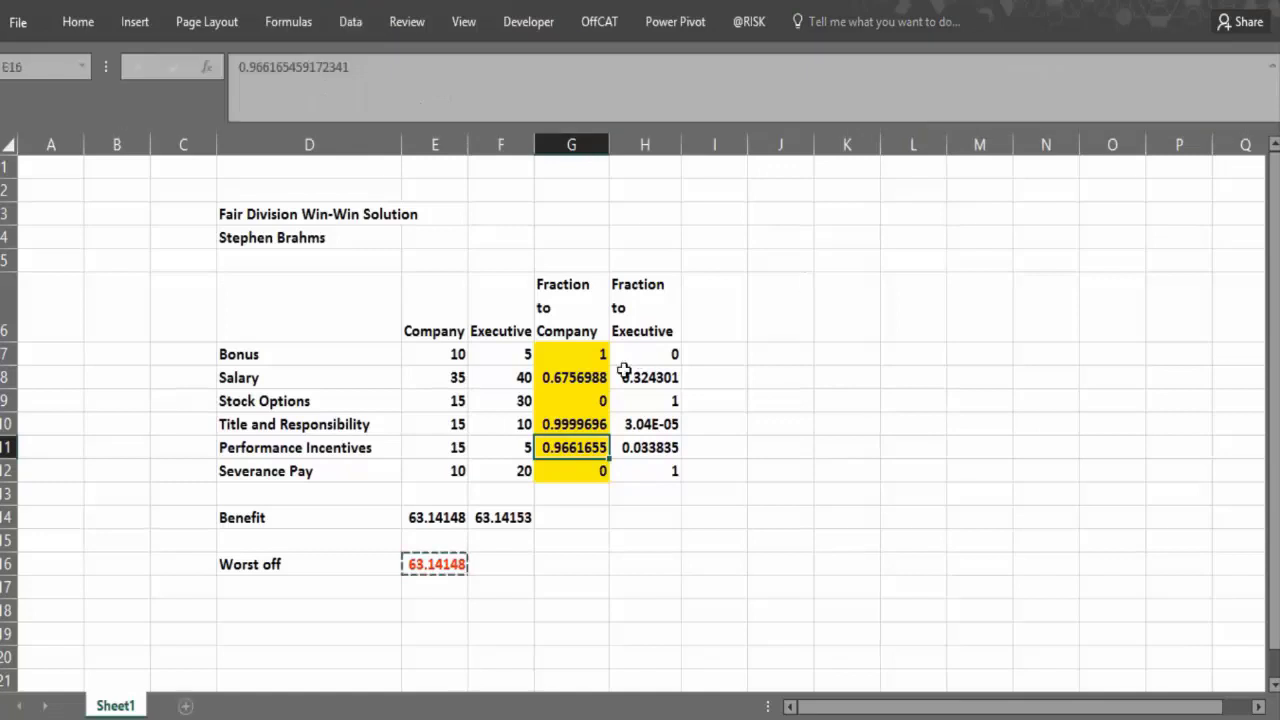
click(1016, 633)
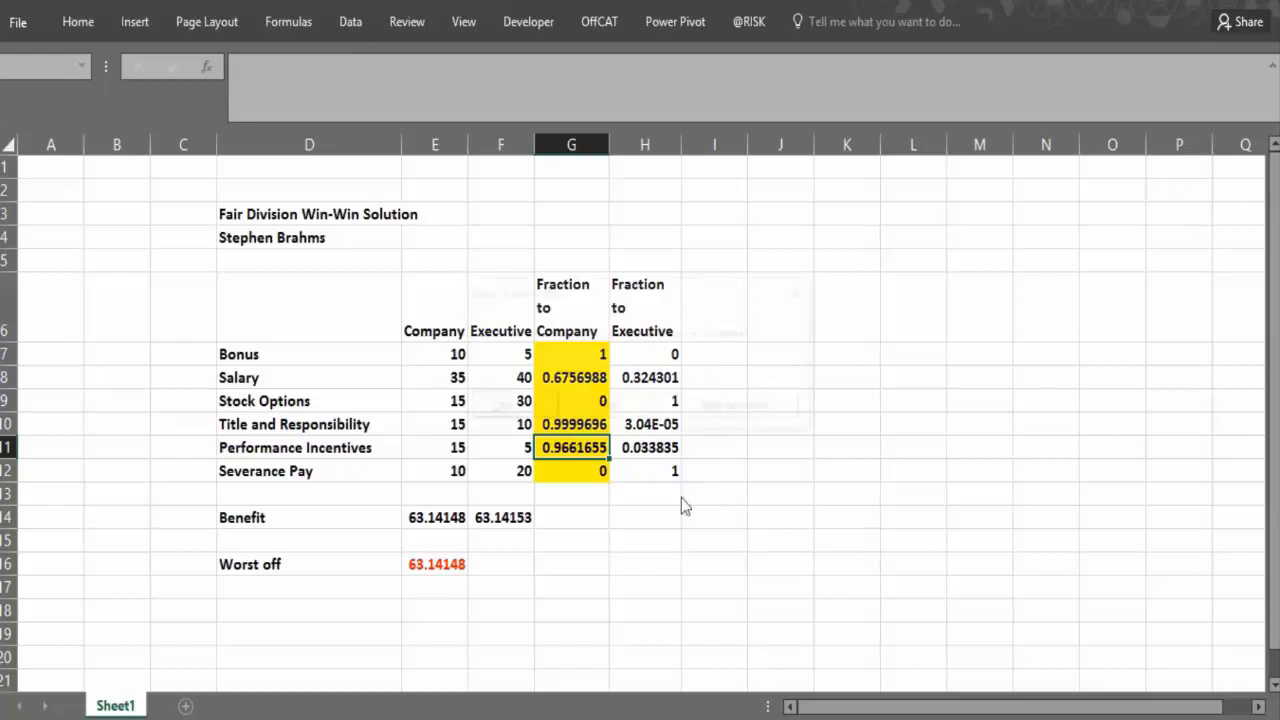
click(592, 409)
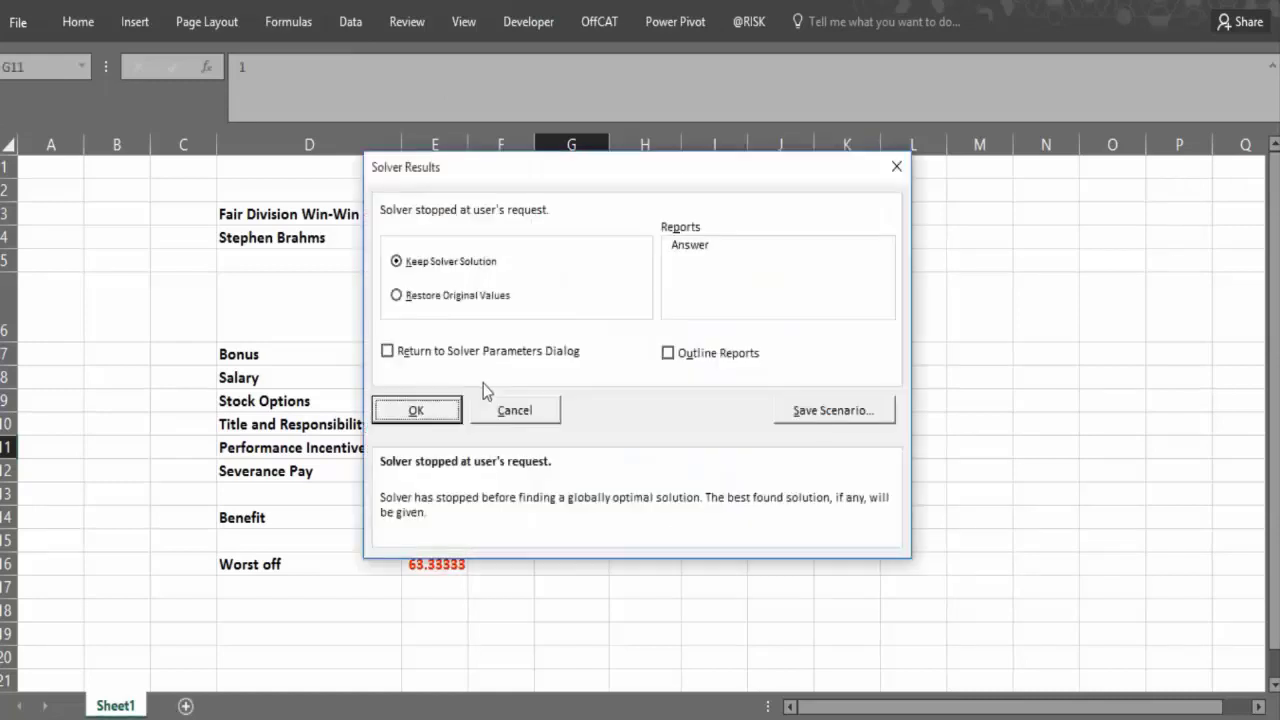
click(462, 407)
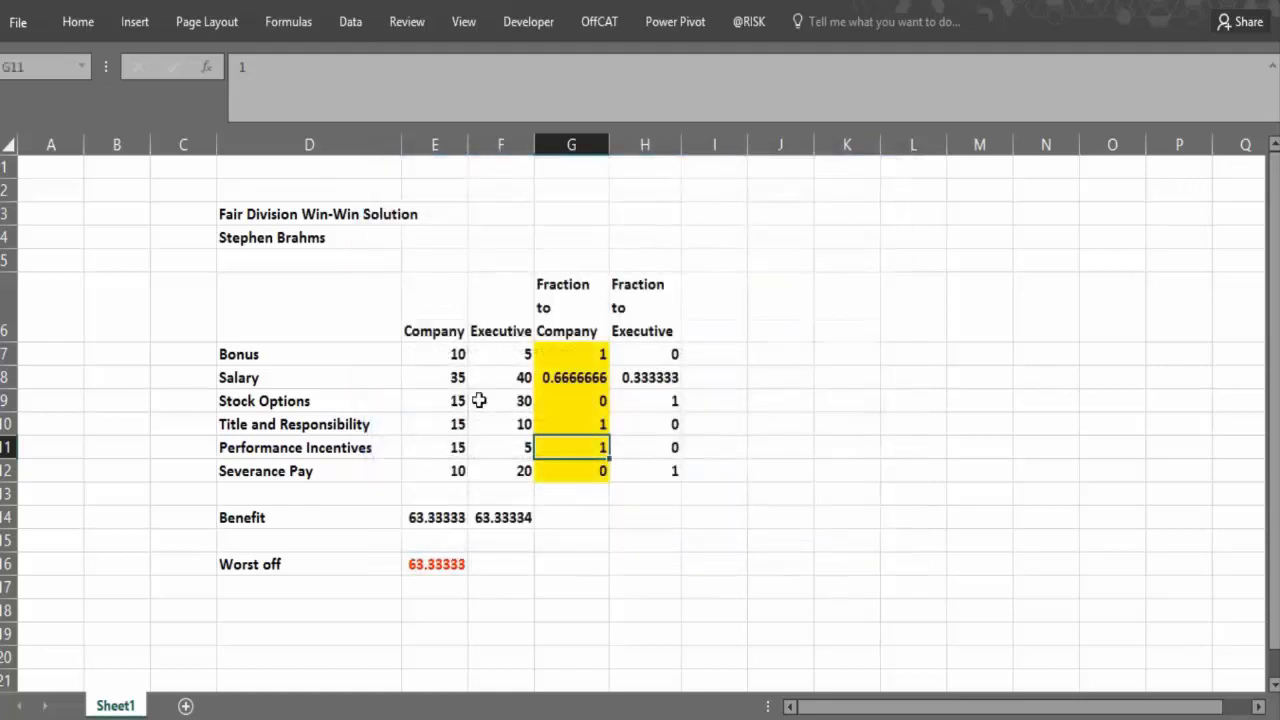
Examine the solved fractions in columns G and H to see how each issue, including Salary, is divided.
click(565, 354)
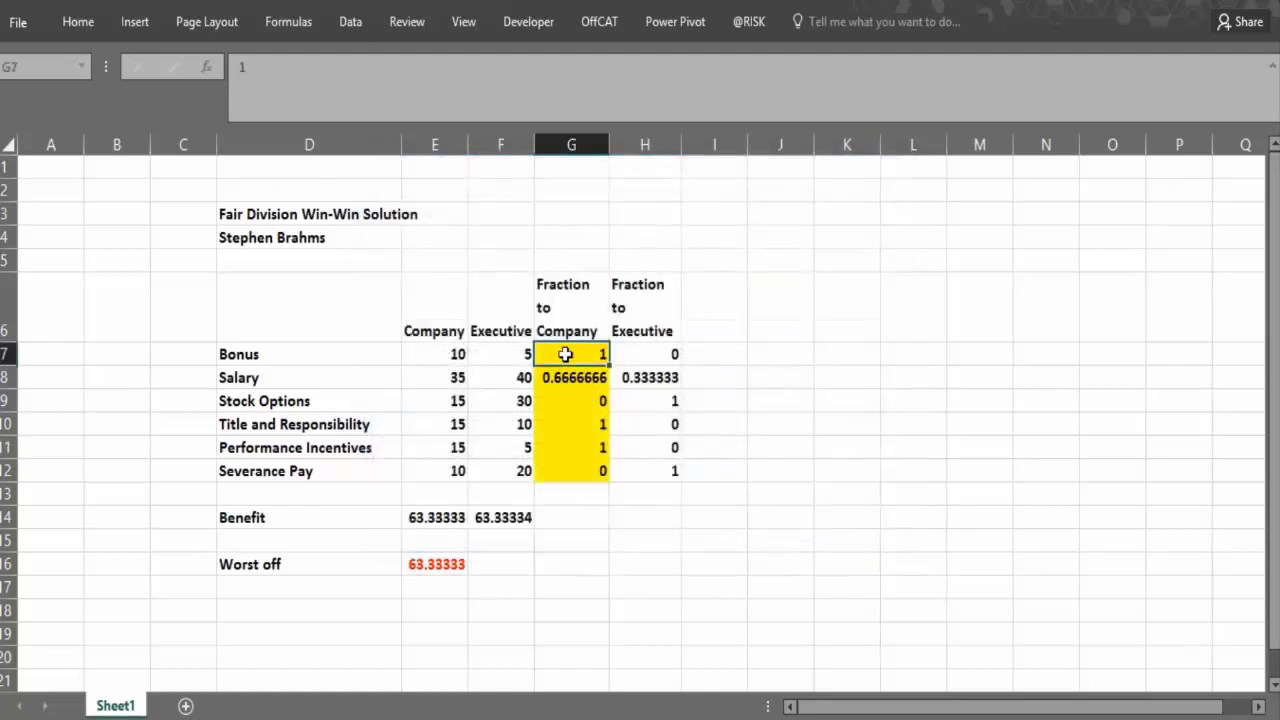
click(563, 430)
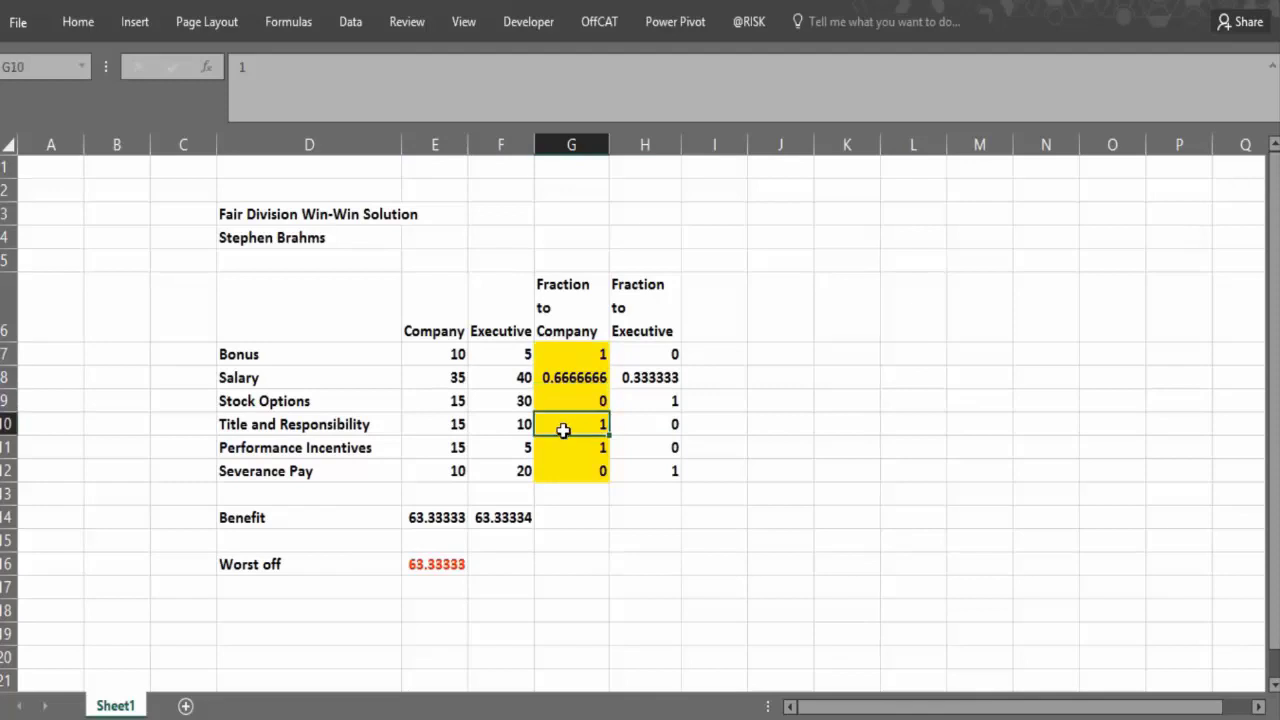
click(569, 452)
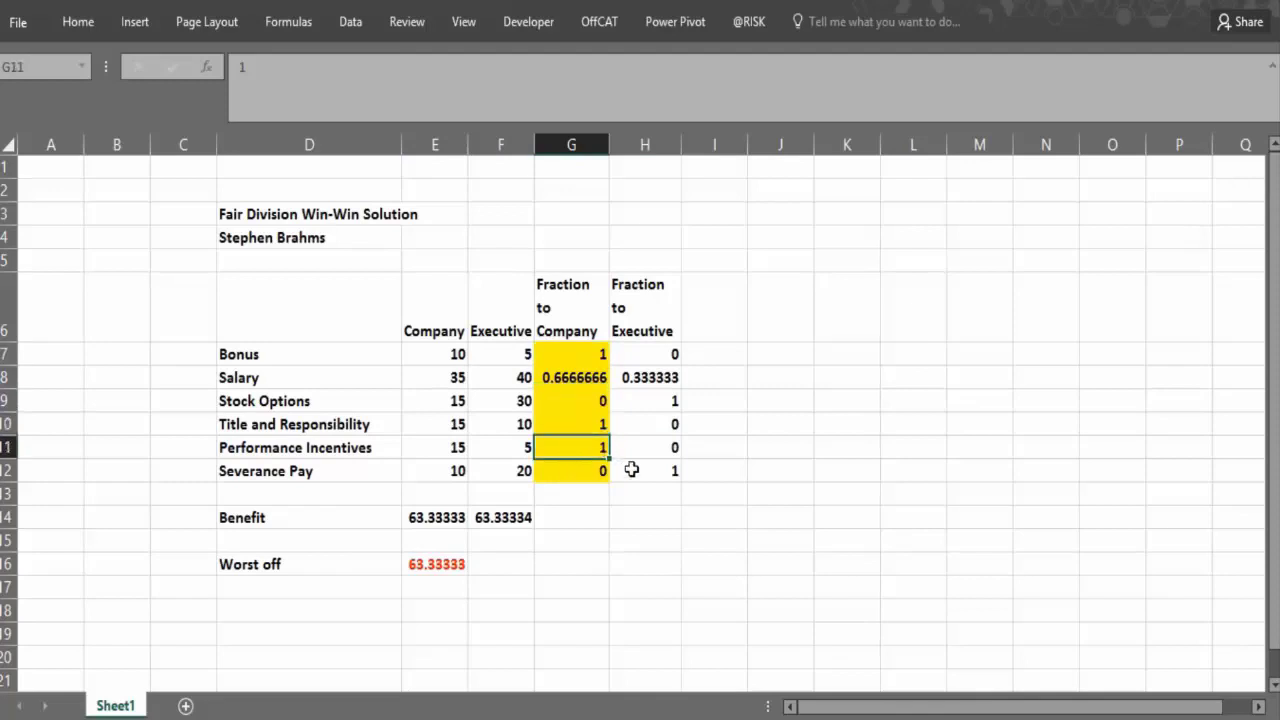
click(631, 470)
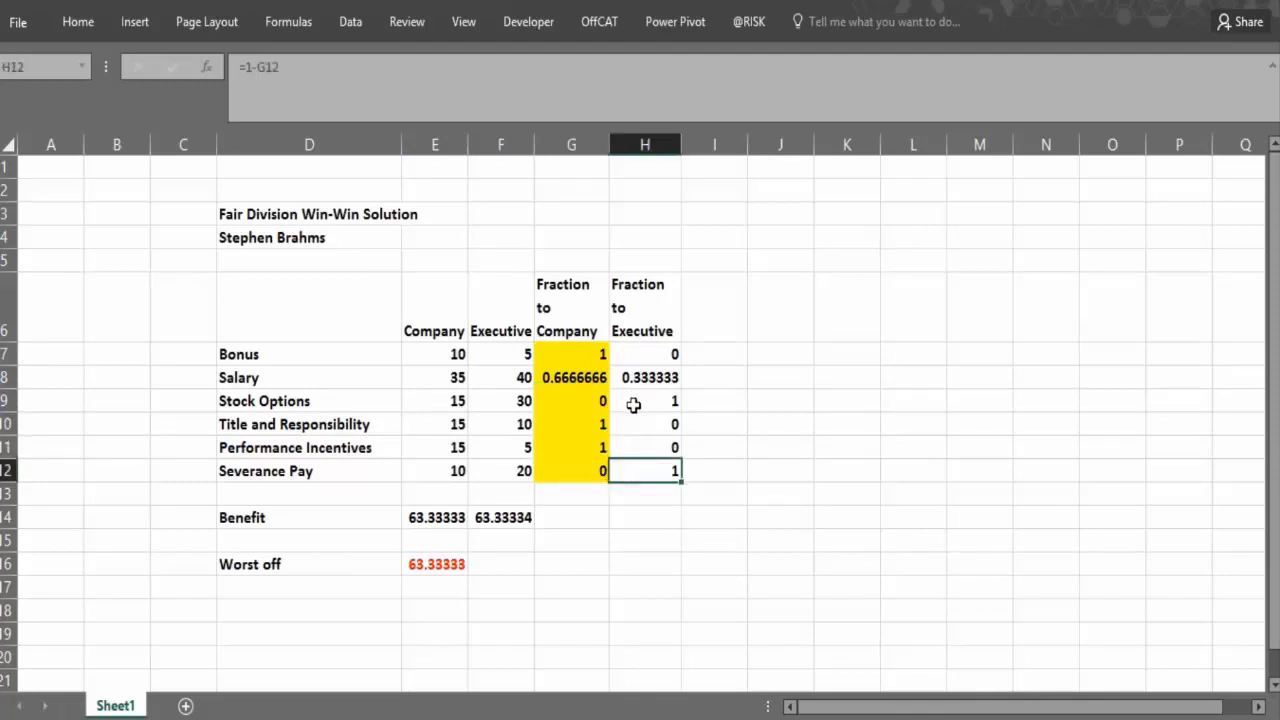
click(634, 420)
click(636, 404)
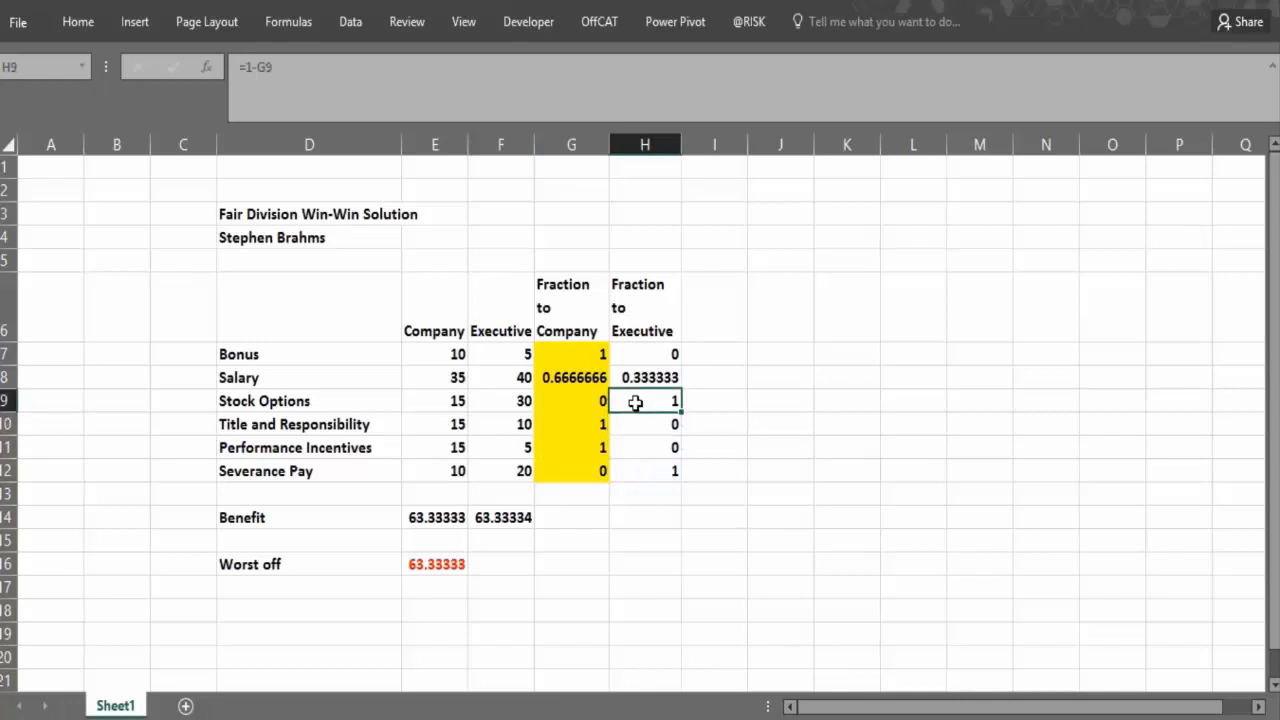
click(572, 377)
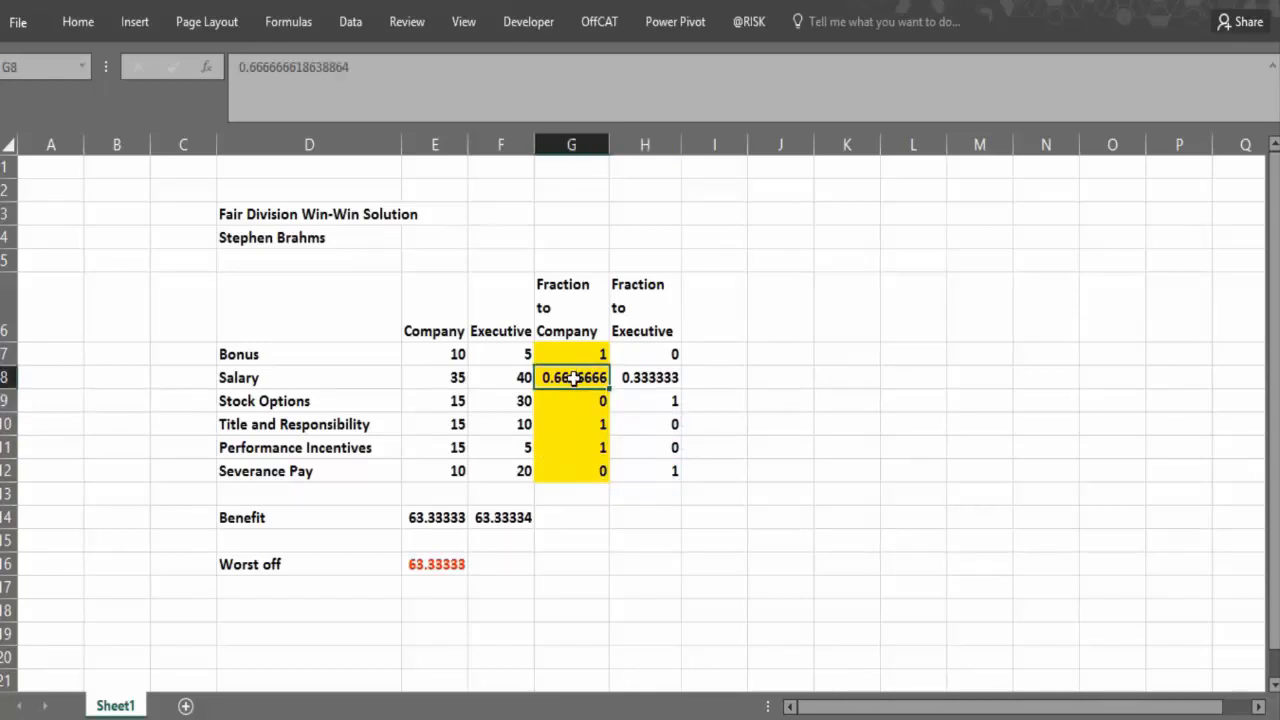
click(632, 377)
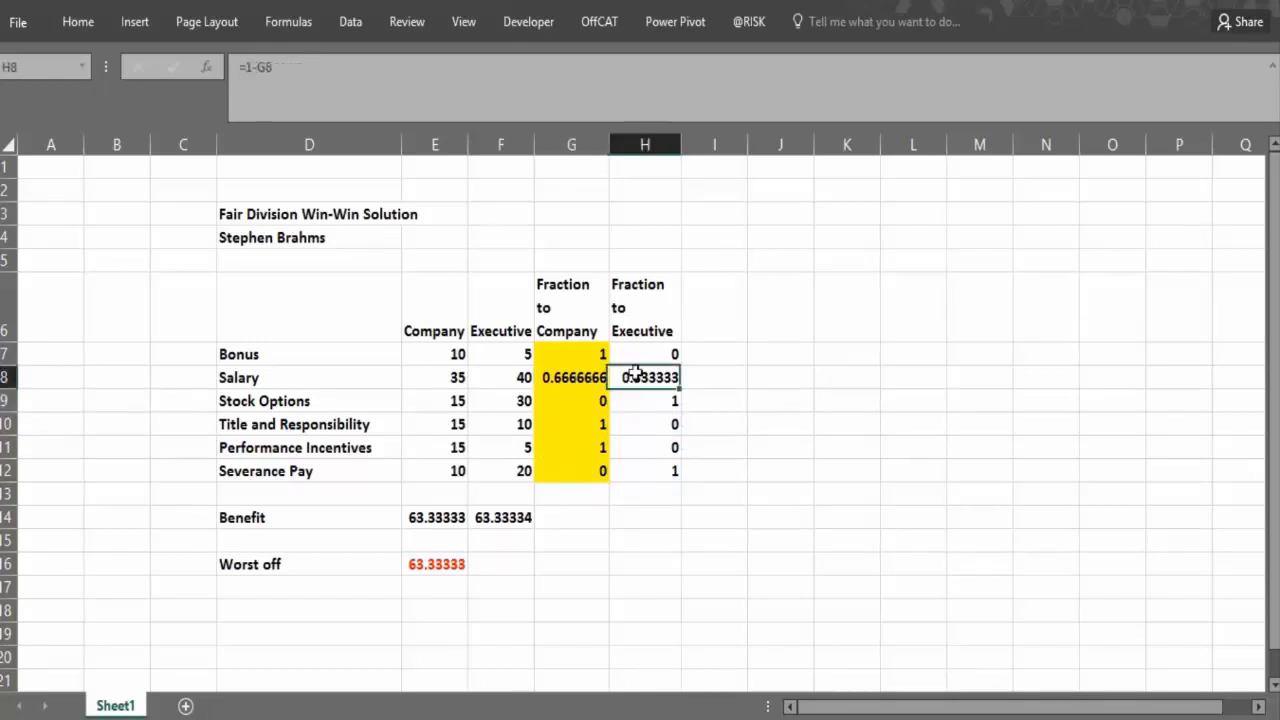
click(579, 496)
click(579, 519)
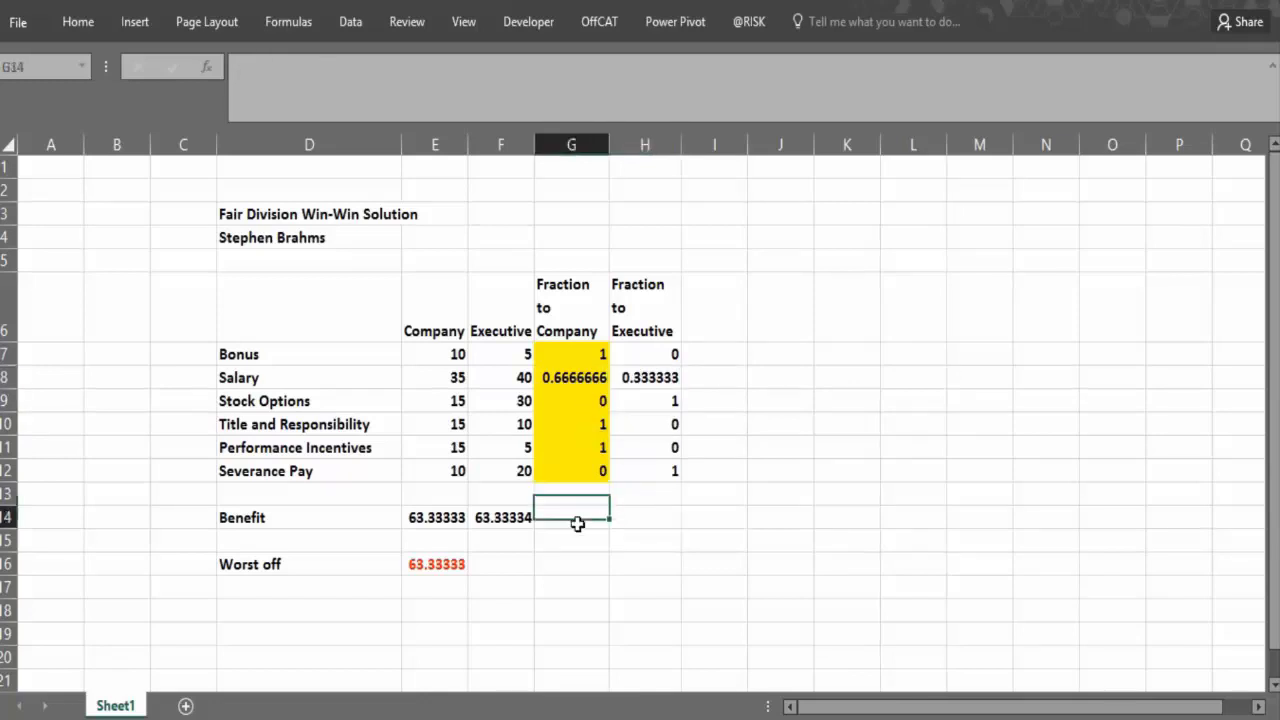
click(573, 494)
click(574, 517)
click(576, 494)
click(574, 516)
click(571, 494)
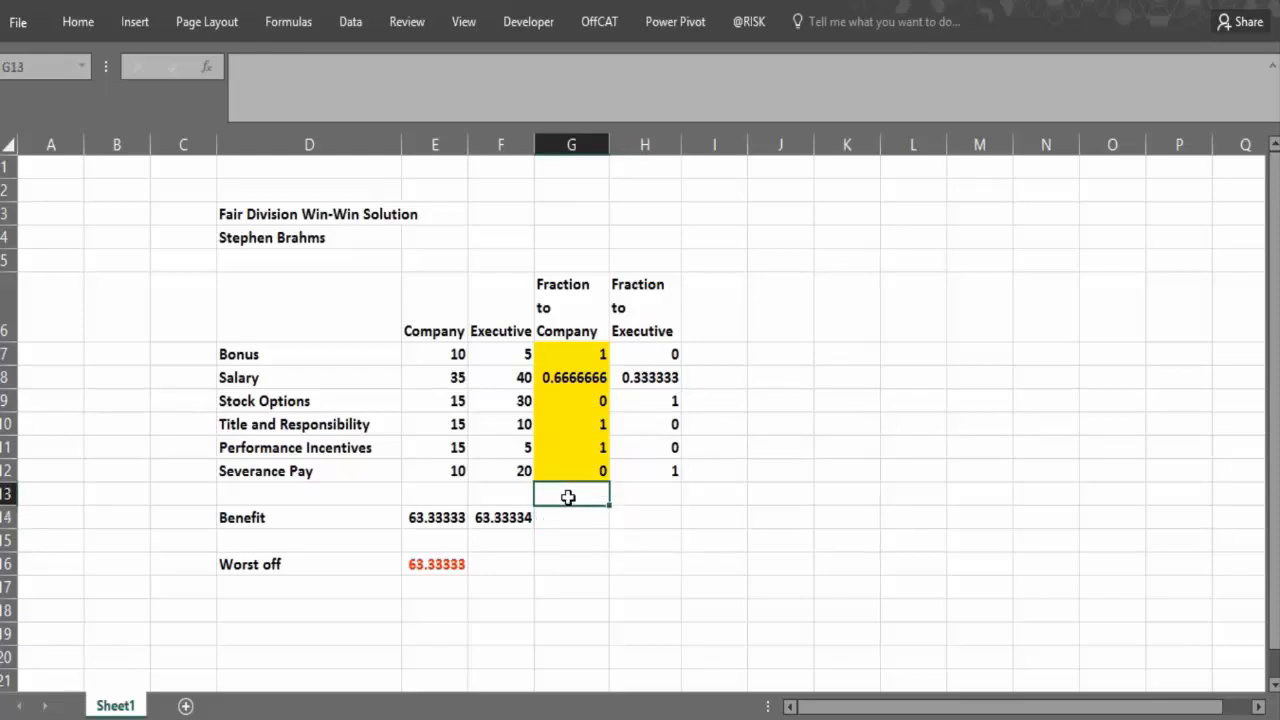